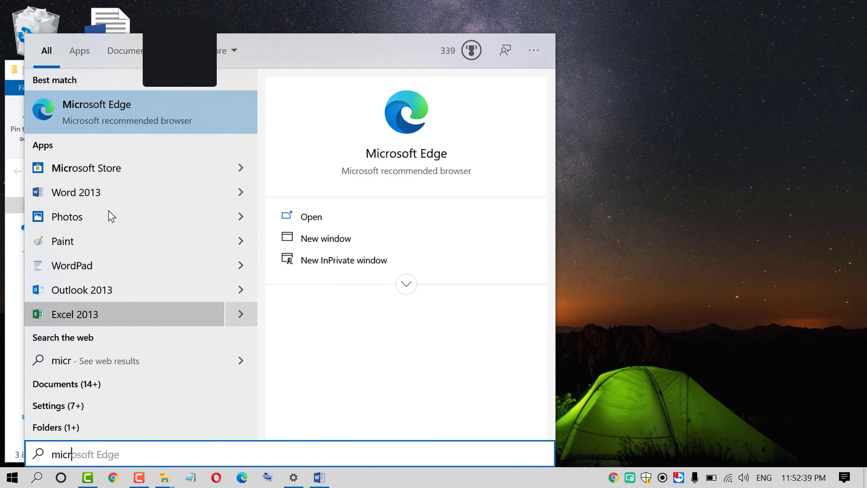
Launch Word 2013 from the Start menu search results for 'micr'
{"action": "left_click", "coordinate": [101, 193]}
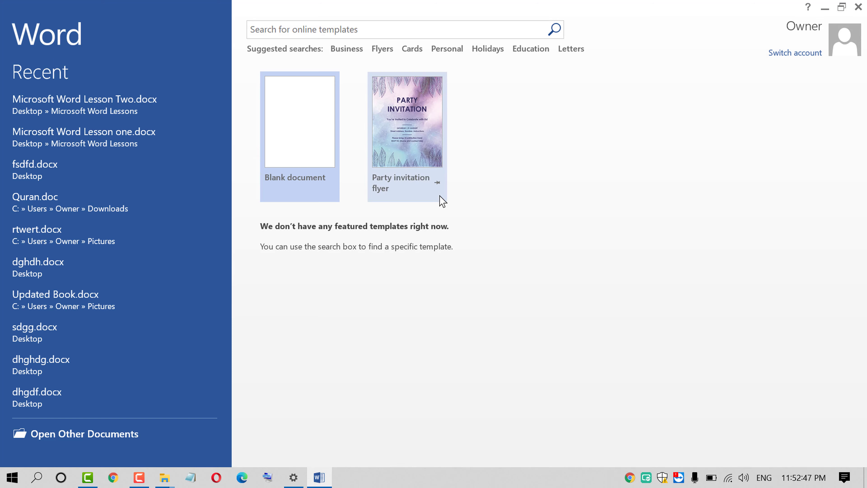
Browse the Open dialog to the Desktop folder under Computer, then reveal the desktop
{"action": "key", "text": "ctrl+o"}
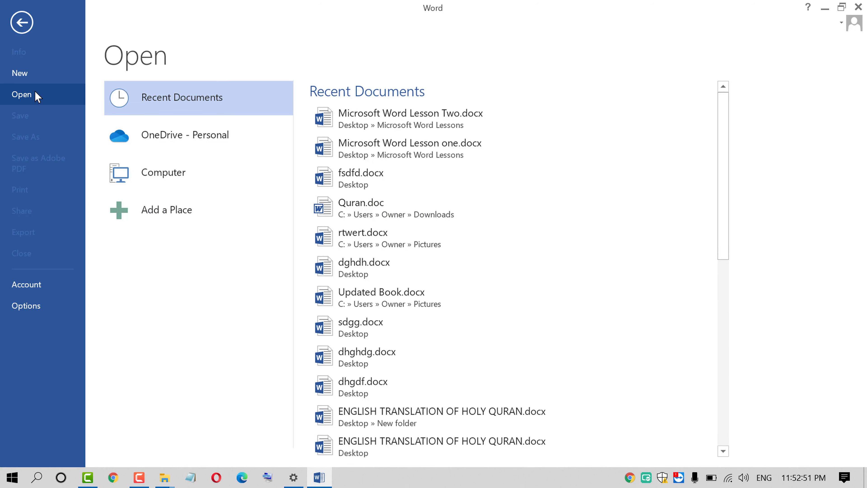
{"action": "left_click", "coordinate": [182, 174]}
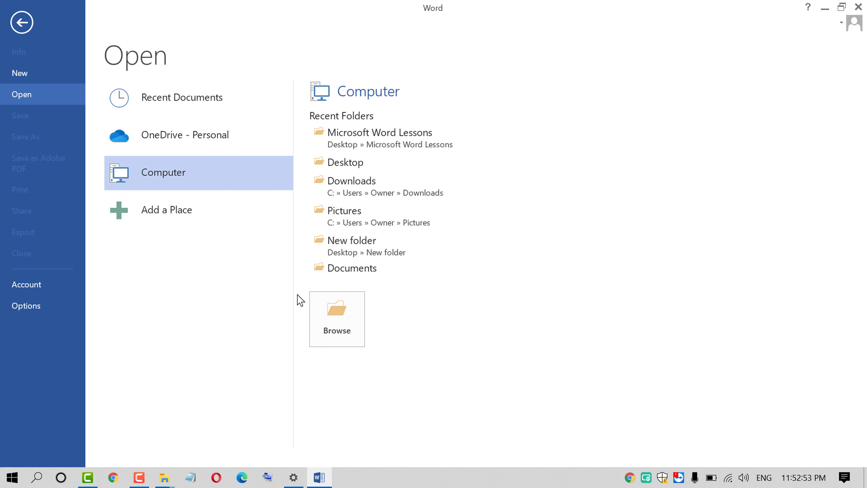
{"action": "left_click", "coordinate": [342, 323]}
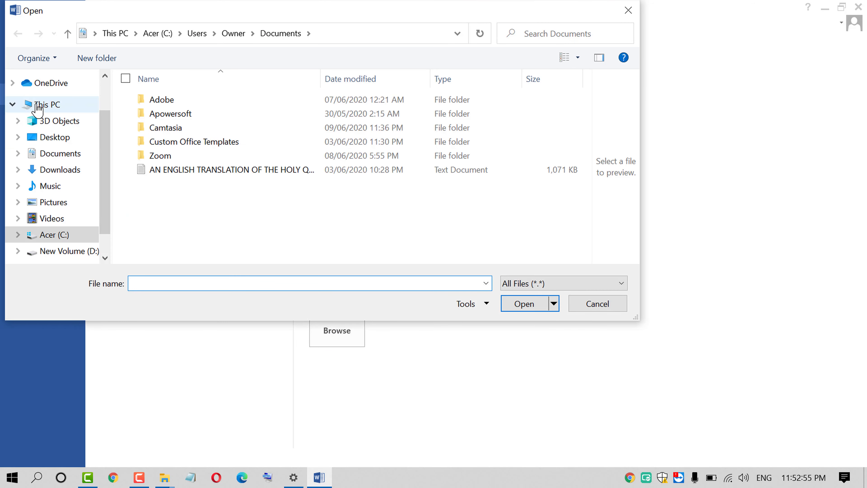
{"action": "left_click", "coordinate": [58, 137]}
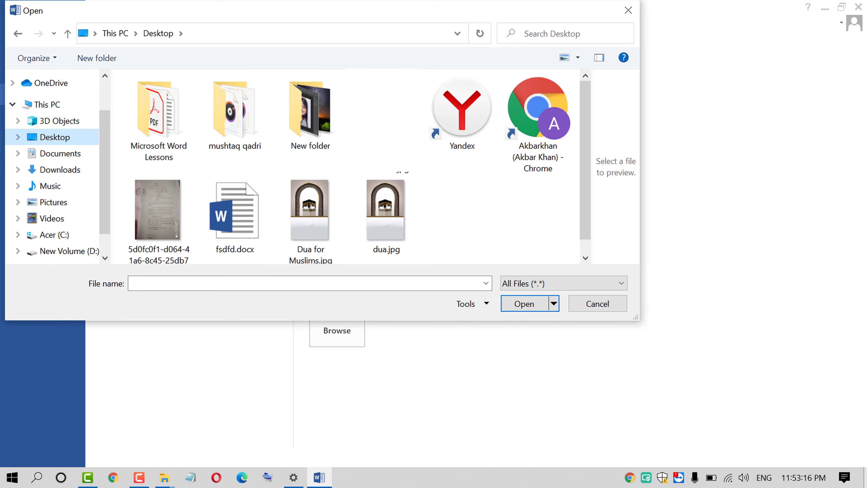
{"action": "left_click", "coordinate": [866, 479]}
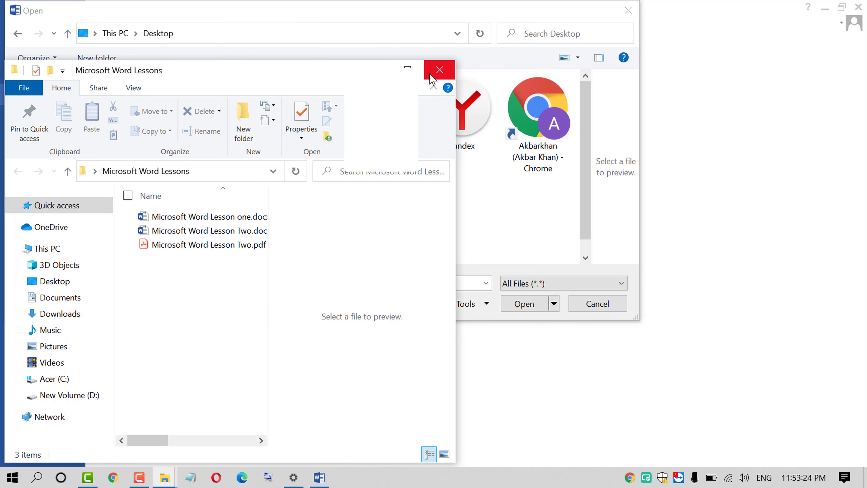
Close the Microsoft Word Lessons folder window, cancel the Open dialog, and cycle through taskbar windows
{"action": "left_click", "coordinate": [439, 70]}
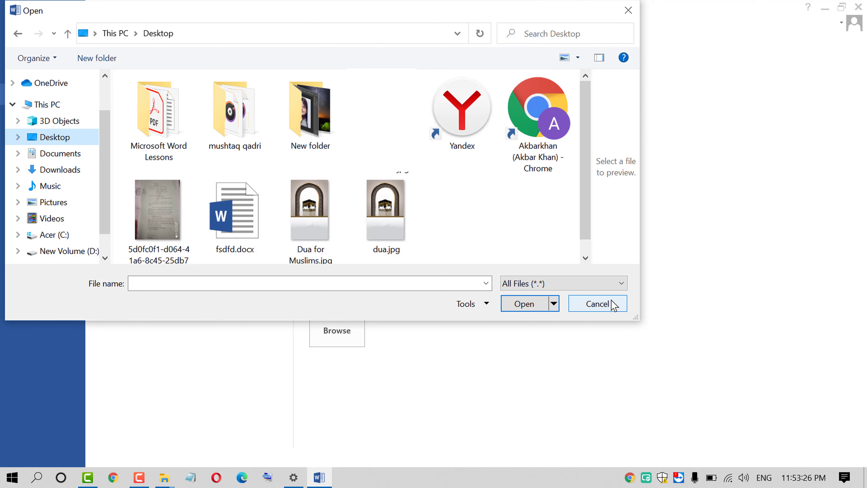
{"action": "left_click", "coordinate": [599, 308]}
{"action": "left_click", "coordinate": [825, 8]}
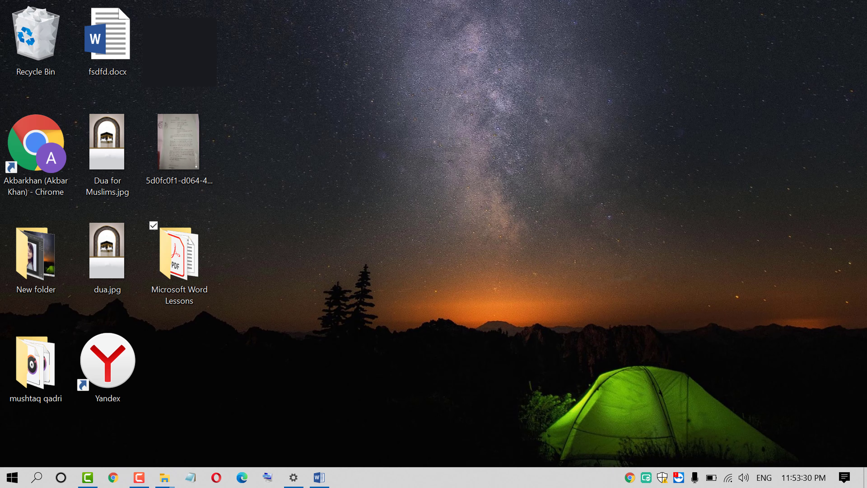
{"action": "left_click", "coordinate": [319, 477]}
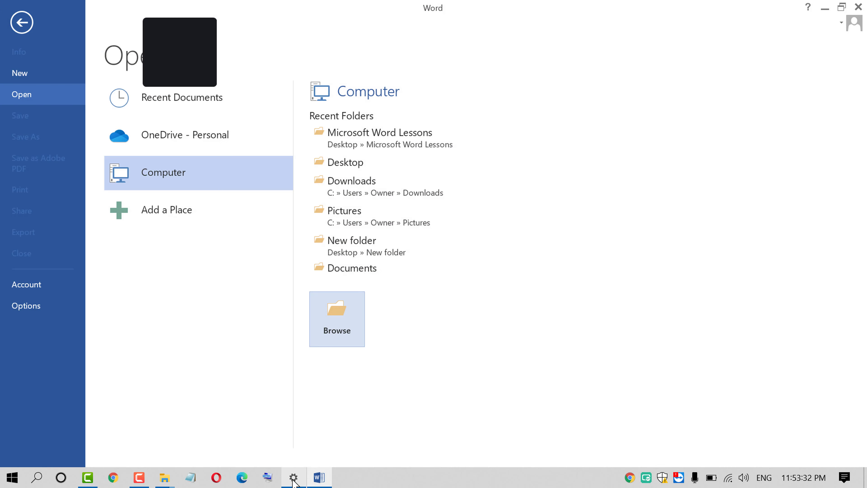
{"action": "left_click", "coordinate": [293, 477]}
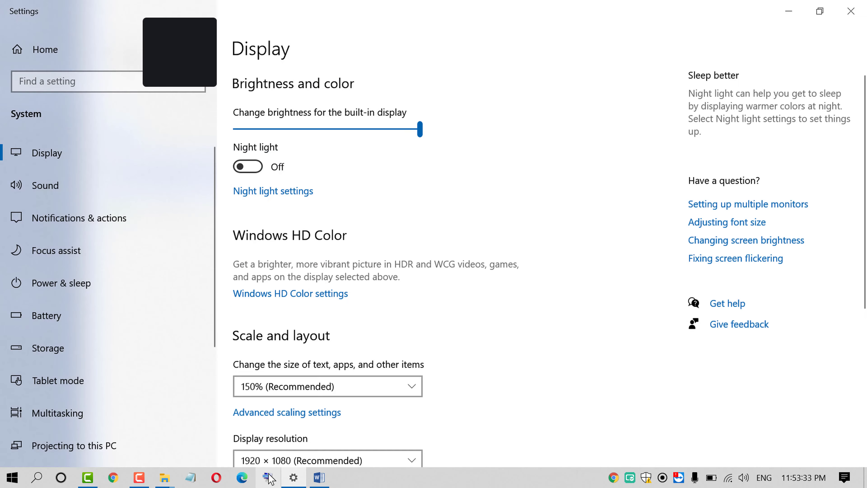
{"action": "left_click", "coordinate": [190, 477]}
{"action": "left_click", "coordinate": [163, 478]}
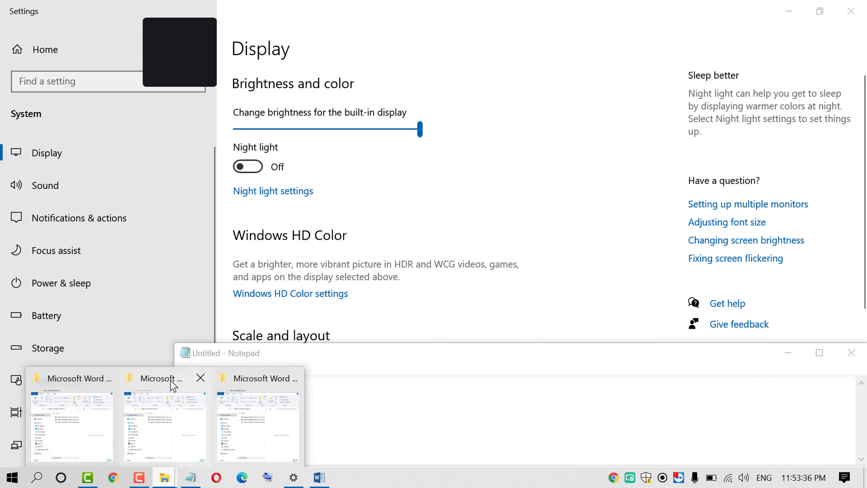
{"action": "left_click", "coordinate": [156, 399]}
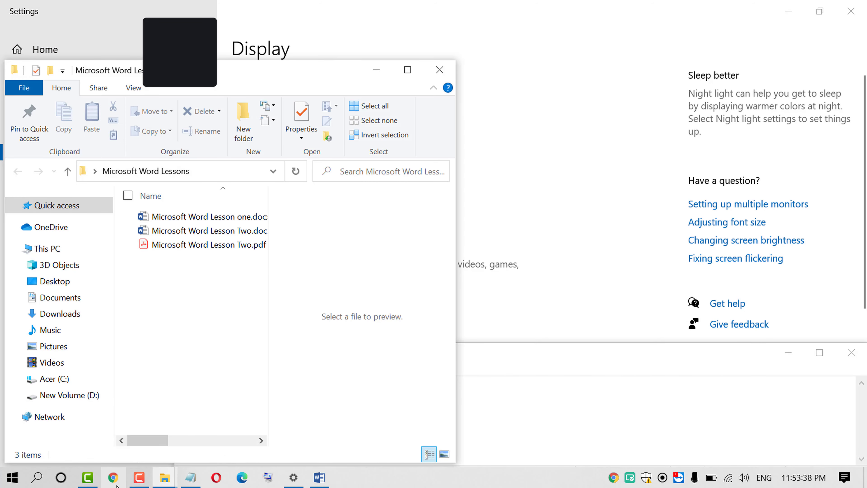
Minimize Chrome, Settings, Notepad and Word and close the Lessons folder window to clear the desktop
{"action": "left_click", "coordinate": [785, 19]}
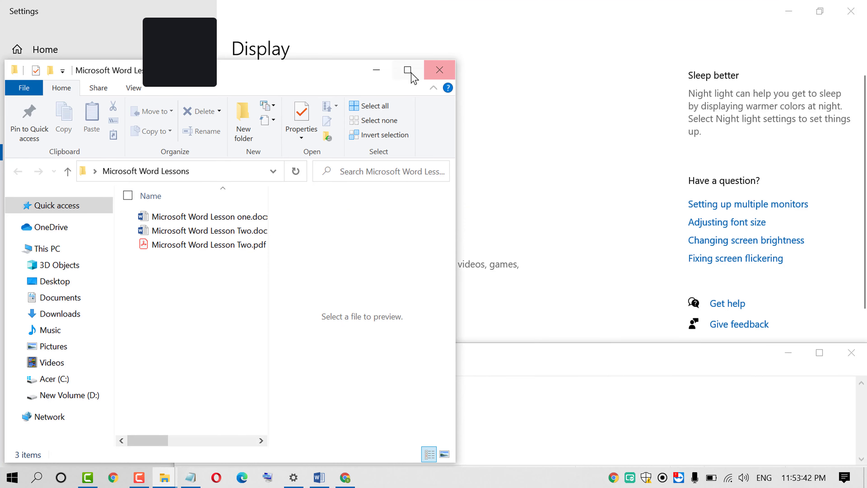
{"action": "left_click", "coordinate": [441, 70]}
{"action": "left_click", "coordinate": [788, 11]}
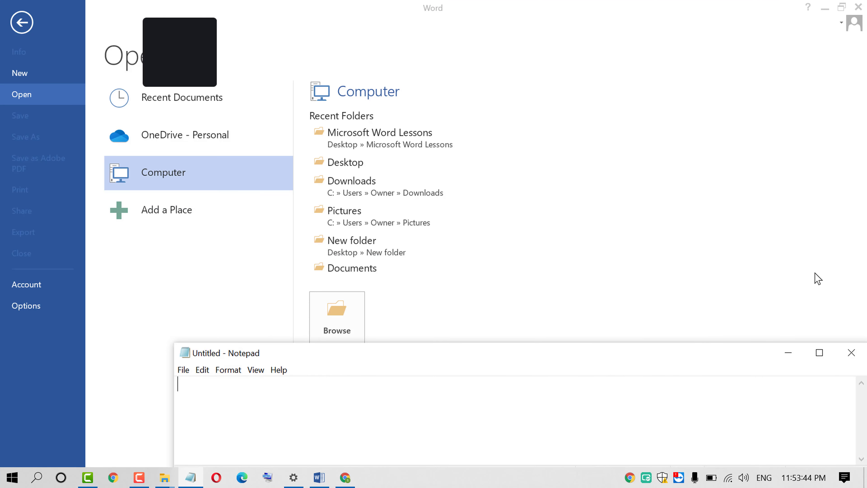
{"action": "left_click", "coordinate": [788, 352]}
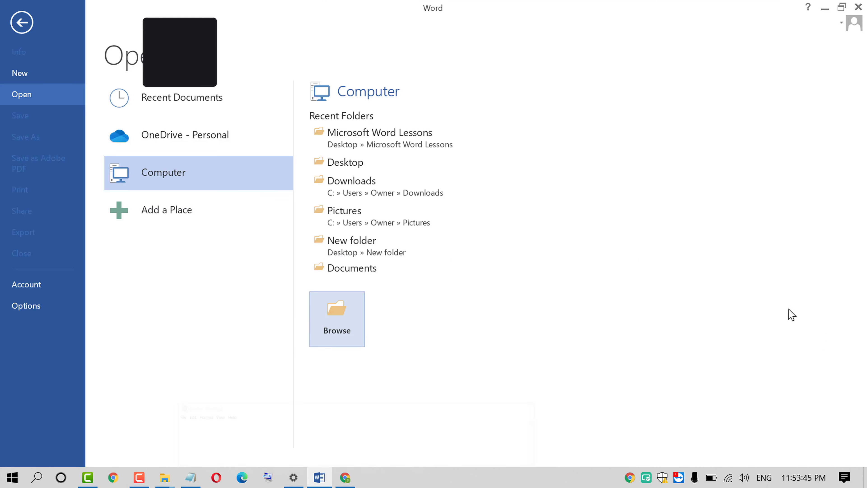
{"action": "left_click", "coordinate": [825, 8]}
{"action": "left_click", "coordinate": [345, 477]}
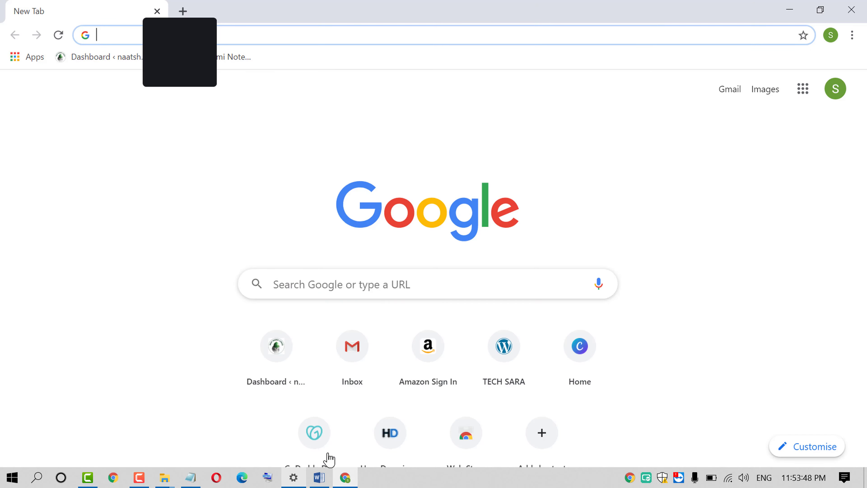
{"action": "left_click", "coordinate": [191, 477]}
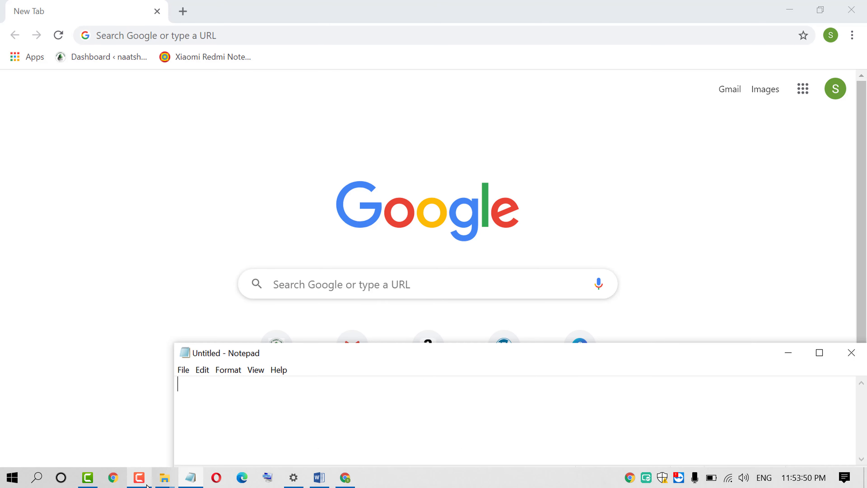
{"action": "left_click", "coordinate": [86, 481]}
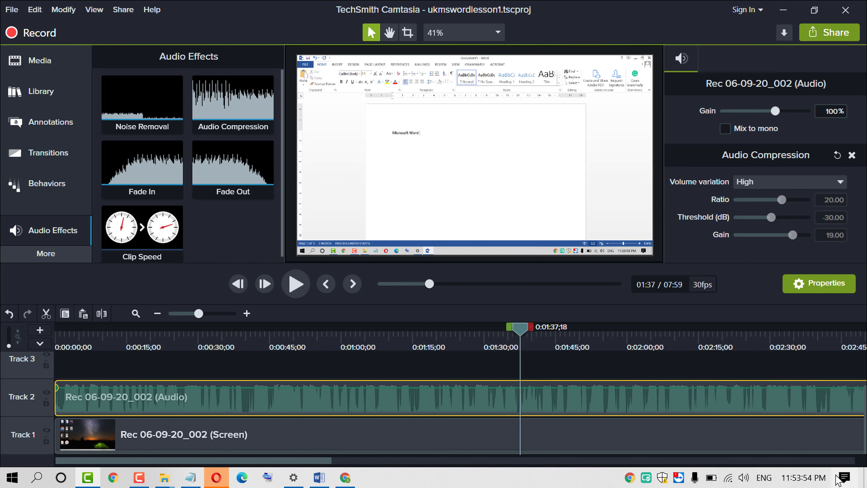
{"action": "left_click", "coordinate": [864, 478]}
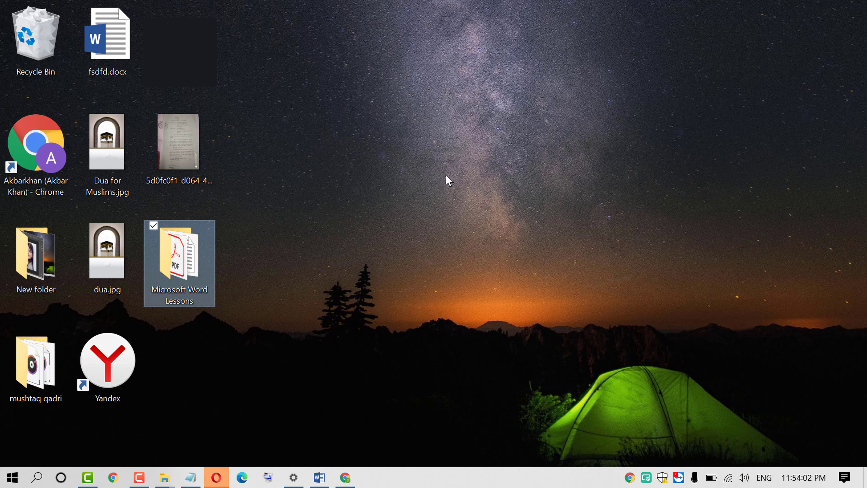
Close the Chrome window and bring Word back up
{"action": "left_click", "coordinate": [345, 477]}
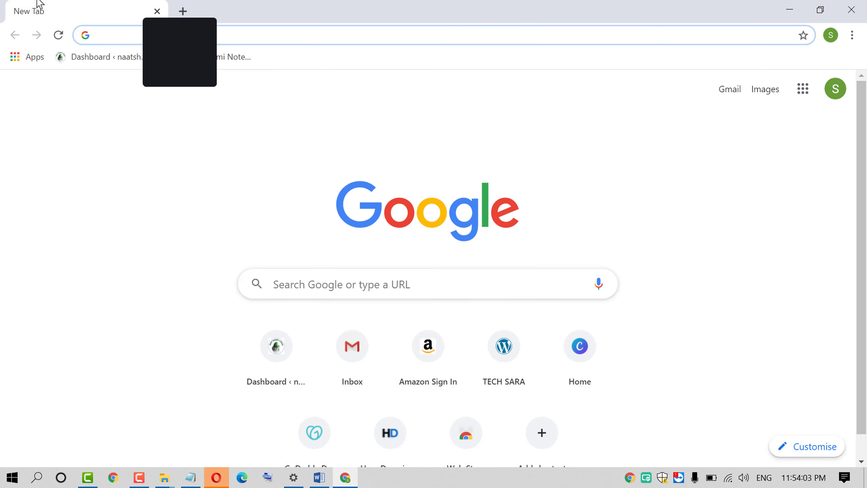
{"action": "left_click", "coordinate": [848, 6]}
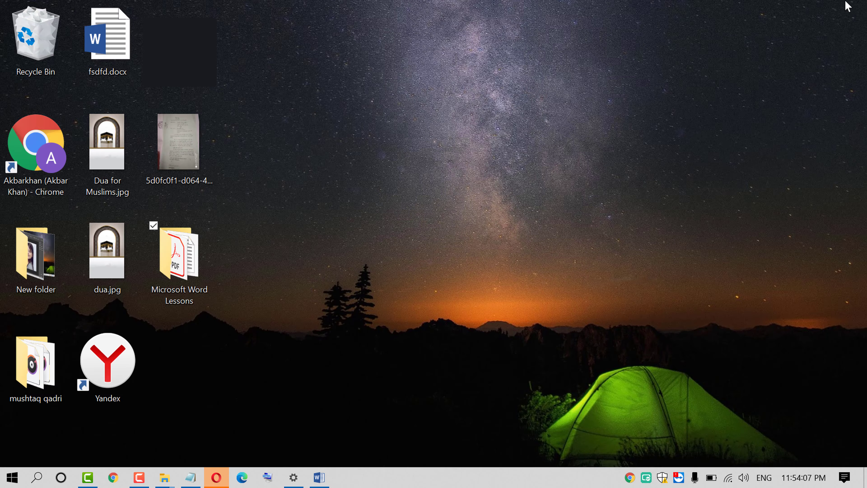
{"action": "left_click", "coordinate": [319, 478]}
Open Microsoft Word Lesson one from the Desktop's Lessons folder, then close it
{"action": "left_click", "coordinate": [339, 314]}
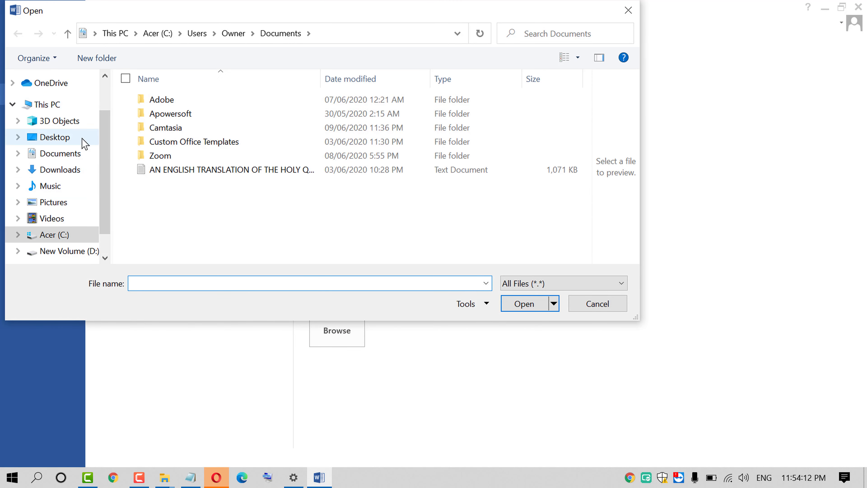
{"action": "scroll", "coordinate": [79, 148], "scroll_direction": "down", "scroll_amount": 1}
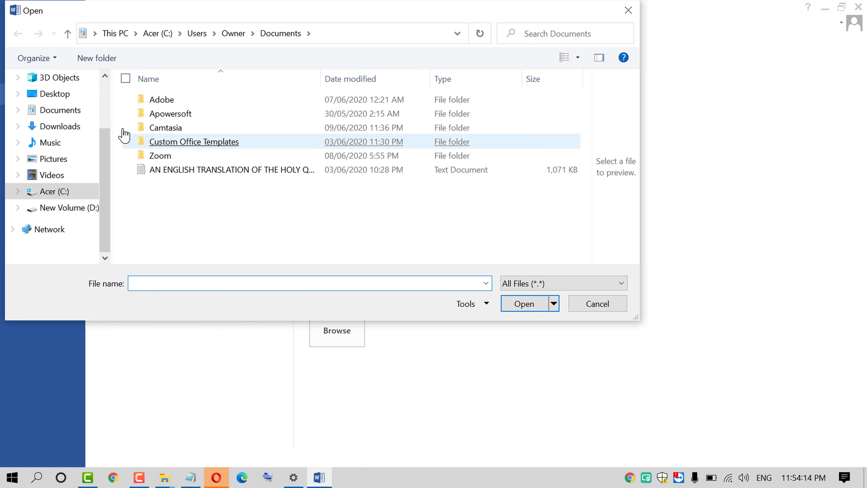
{"action": "scroll", "coordinate": [85, 186], "scroll_direction": "up", "scroll_amount": 2}
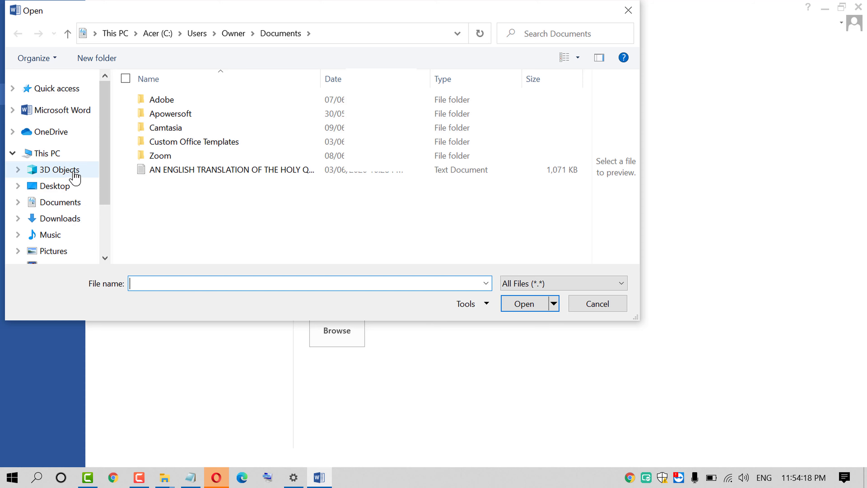
{"action": "left_click", "coordinate": [58, 186]}
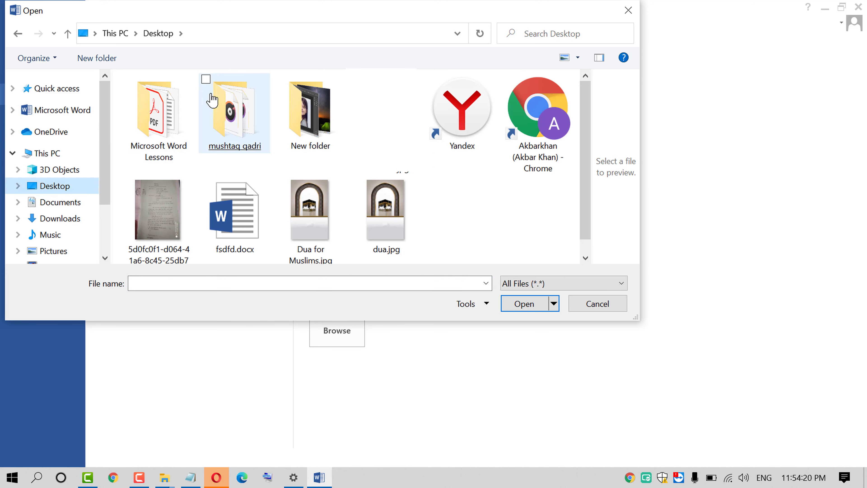
{"action": "left_click", "coordinate": [157, 106]}
{"action": "double_click", "coordinate": [157, 104]}
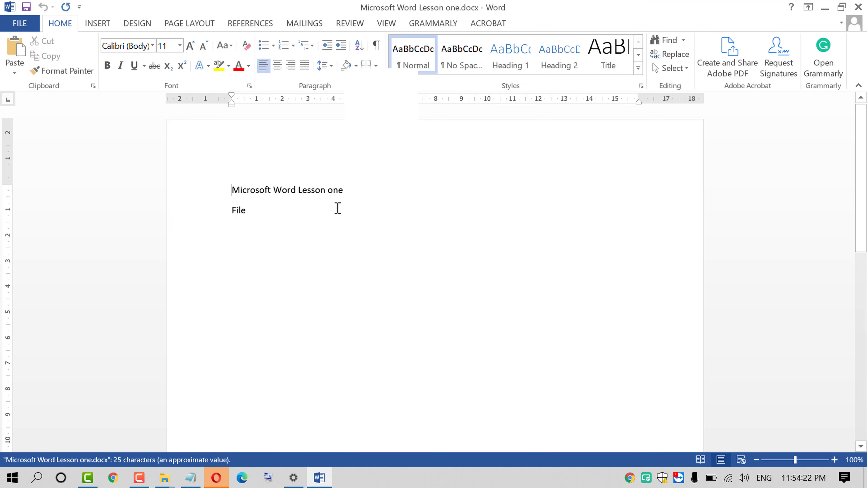
{"action": "key", "text": "alt+F4"}
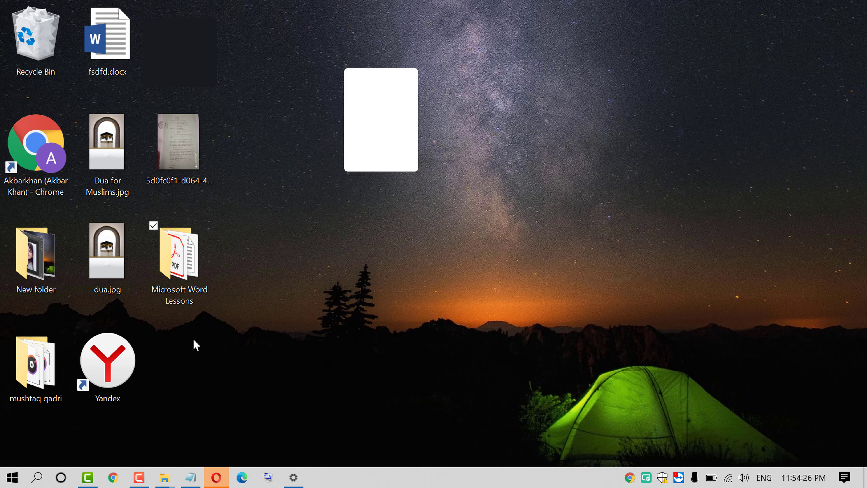
Open Microsoft Word Lesson Two.docx from the Lessons folder and view its Info page
{"action": "double_click", "coordinate": [178, 257]}
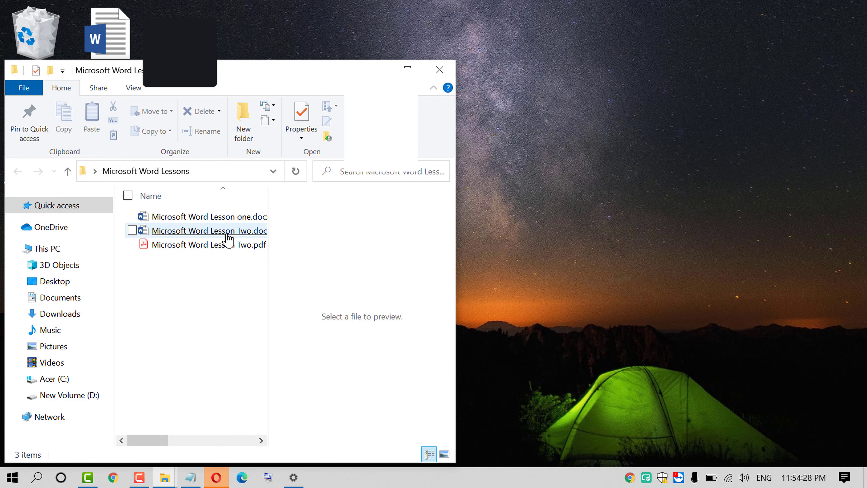
{"action": "double_click", "coordinate": [227, 234]}
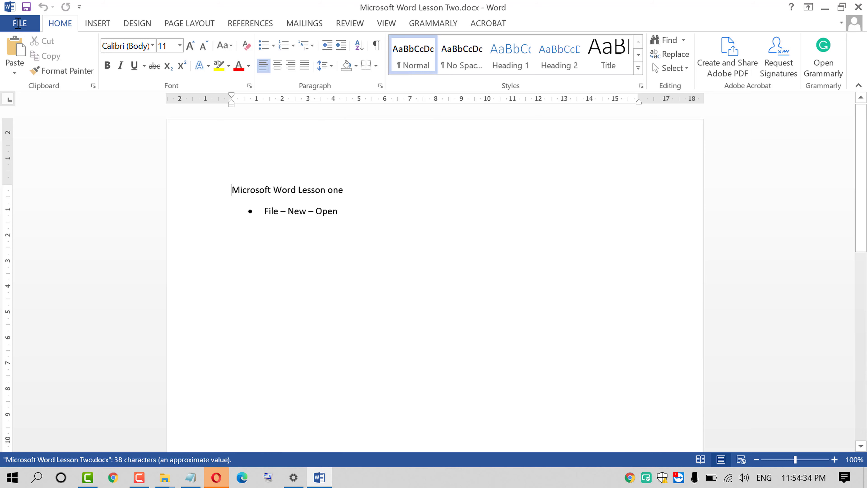
{"action": "left_click", "coordinate": [20, 22]}
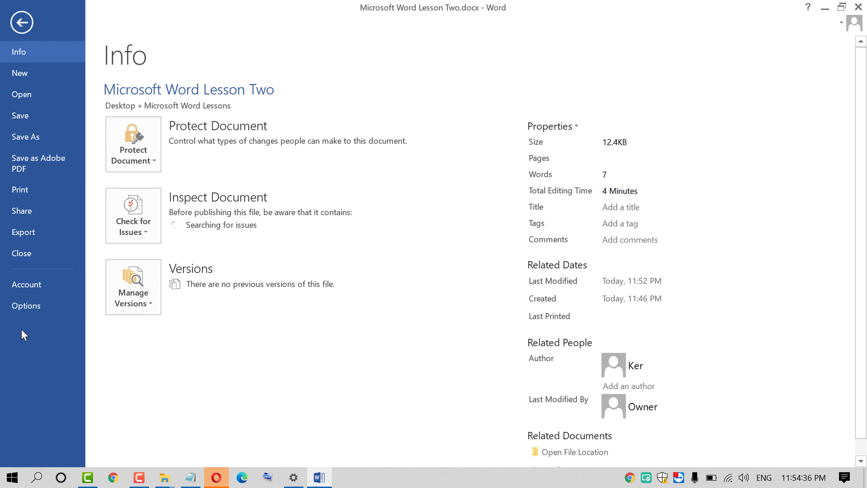
Go to the Account page and open Word Options on its General settings
{"action": "left_click", "coordinate": [18, 286]}
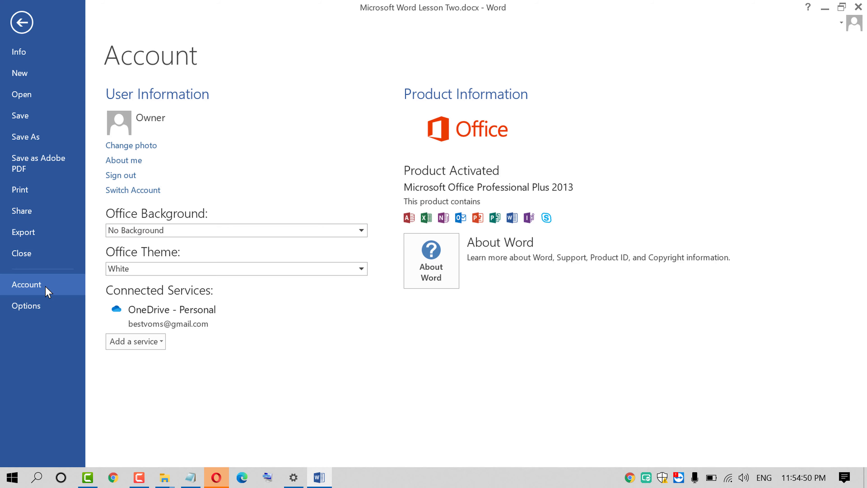
{"action": "left_click", "coordinate": [29, 307]}
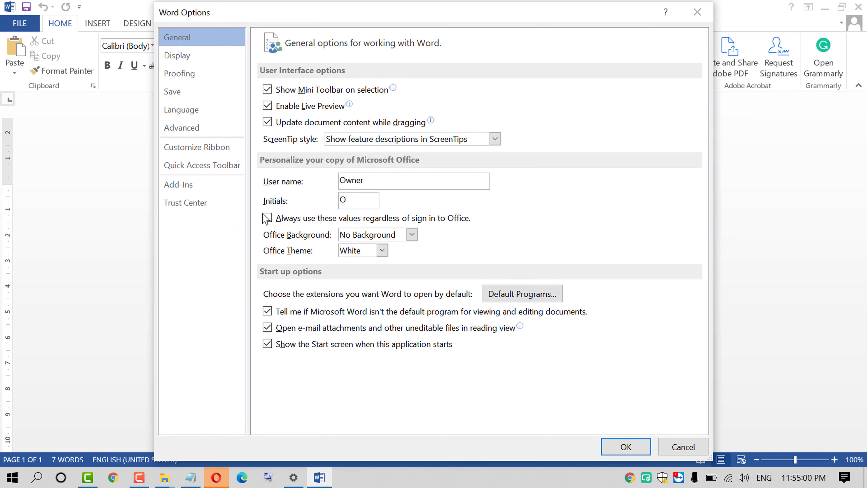
Browse the Display, Proofing, Save, Language, Advanced and Customize Ribbon pages of Word Options
{"action": "left_click", "coordinate": [207, 54]}
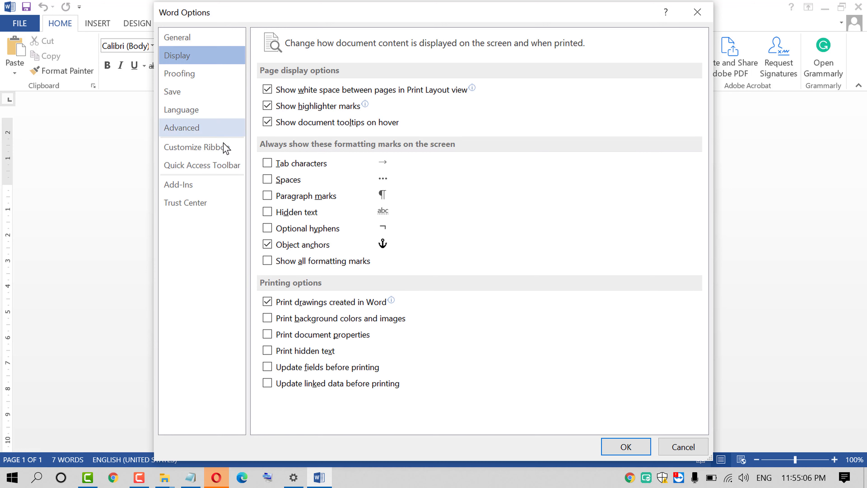
{"action": "left_click", "coordinate": [226, 71]}
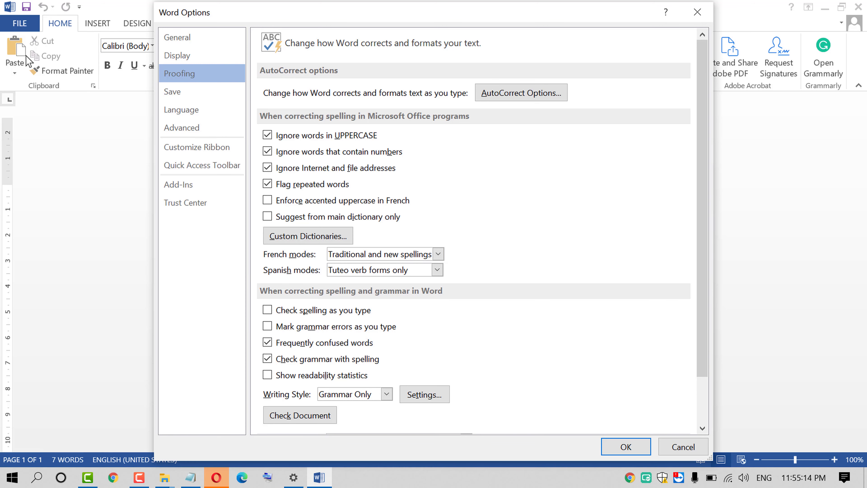
{"action": "left_click", "coordinate": [197, 91]}
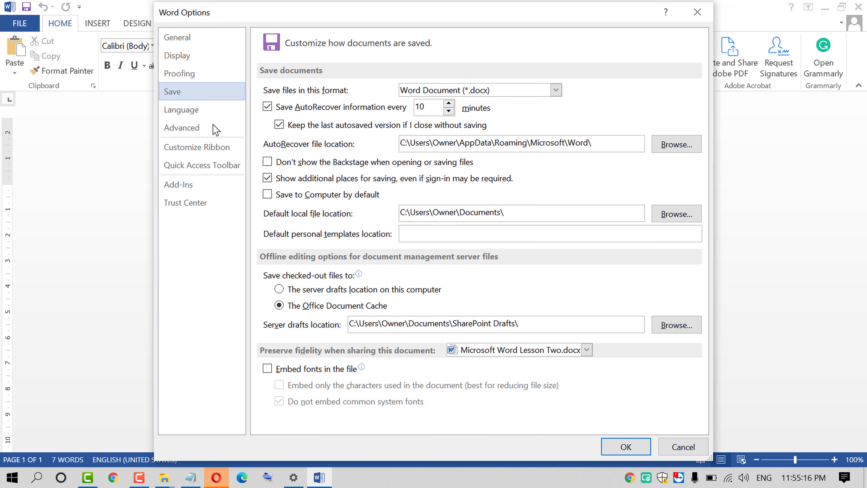
{"action": "left_click", "coordinate": [222, 114]}
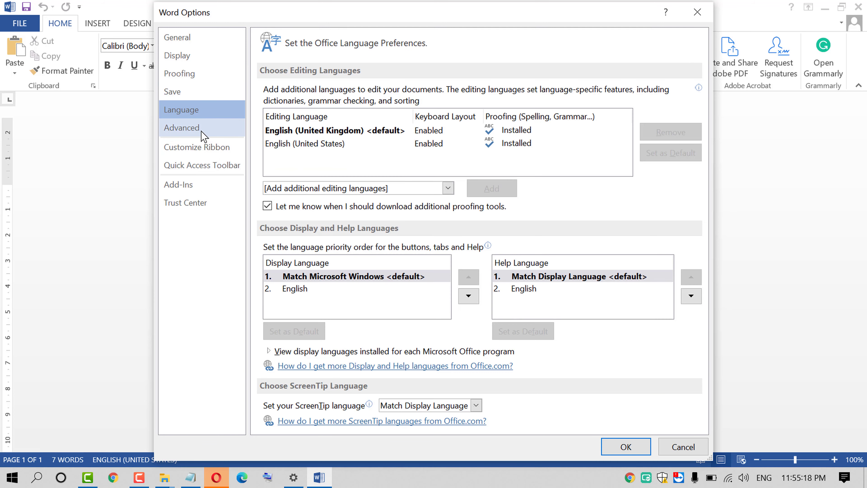
{"action": "left_click", "coordinate": [204, 130]}
{"action": "left_click", "coordinate": [207, 148]}
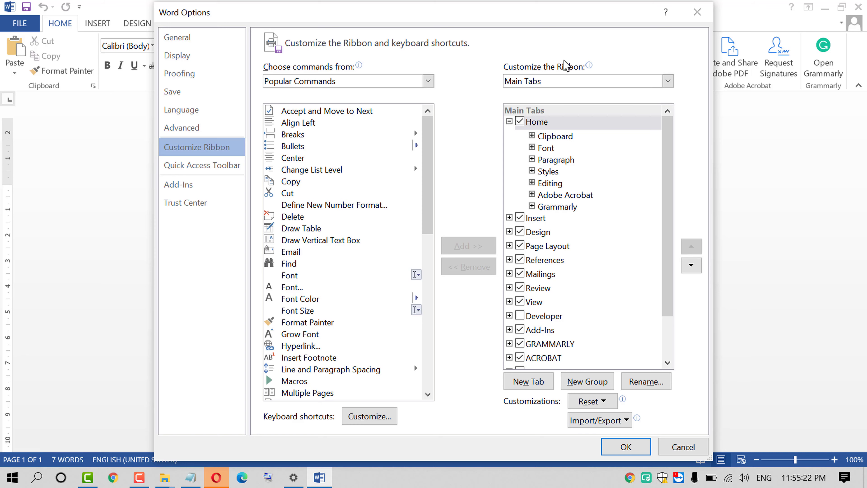
Move the Options window, view Quick Access Toolbar, Add-Ins and Trust Center, then close it
{"action": "left_click_drag", "start_coordinate": [558, 21], "coordinate": [482, 116]}
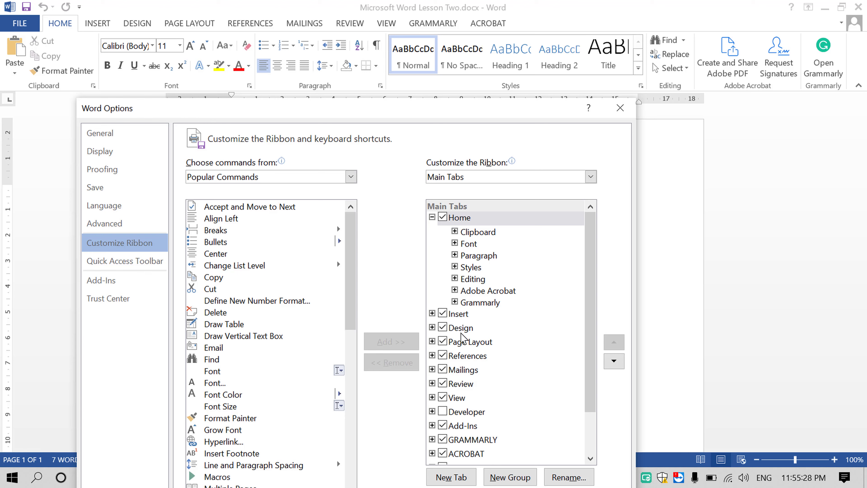
{"action": "scroll", "coordinate": [463, 352], "scroll_direction": "down", "scroll_amount": 2}
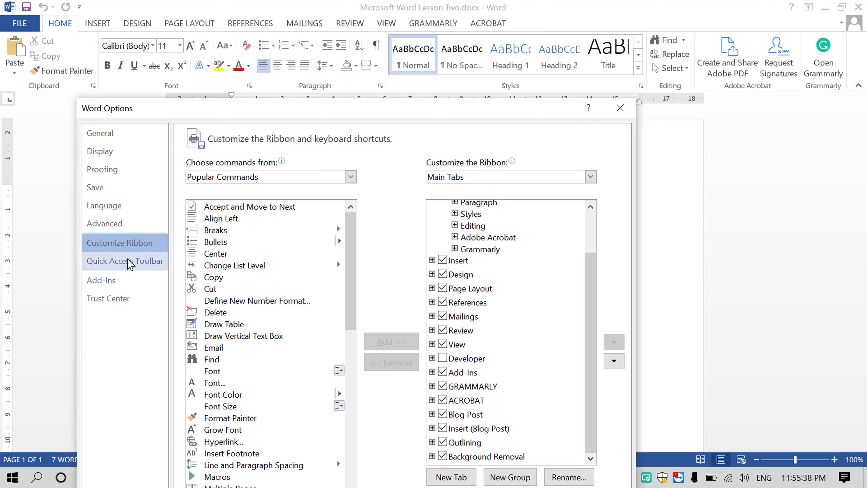
{"action": "left_click", "coordinate": [126, 267]}
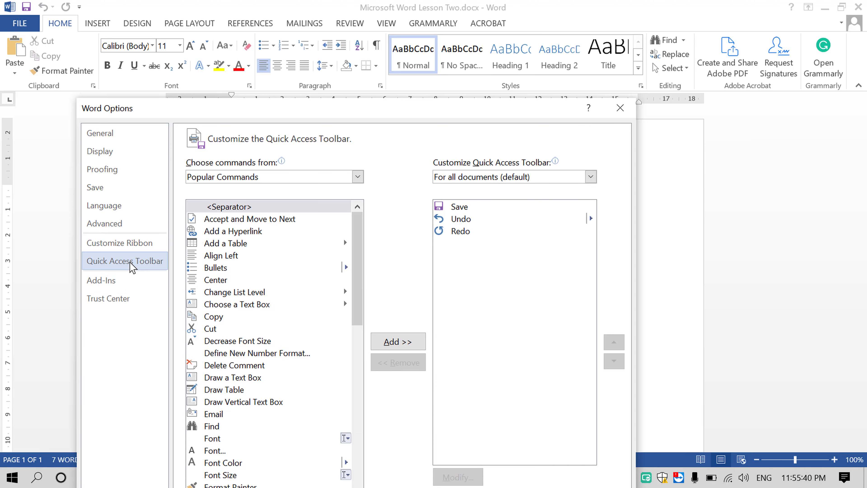
{"action": "left_click", "coordinate": [123, 286]}
{"action": "left_click", "coordinate": [124, 302]}
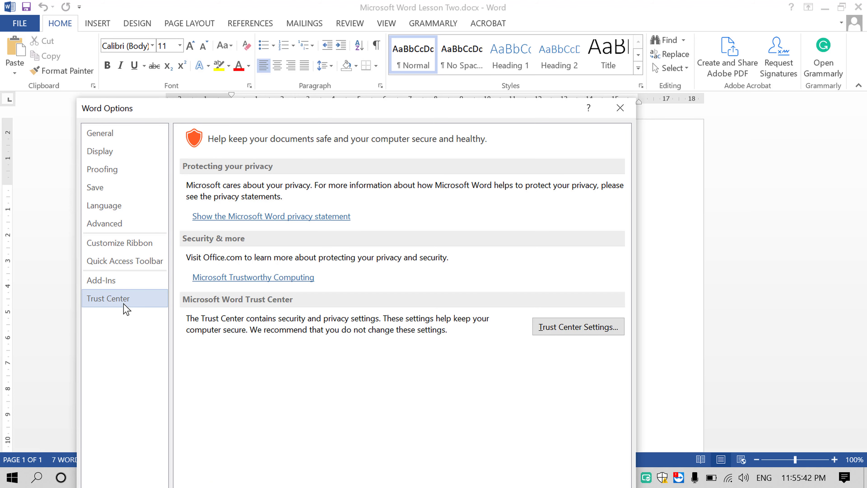
{"action": "left_click", "coordinate": [620, 108]}
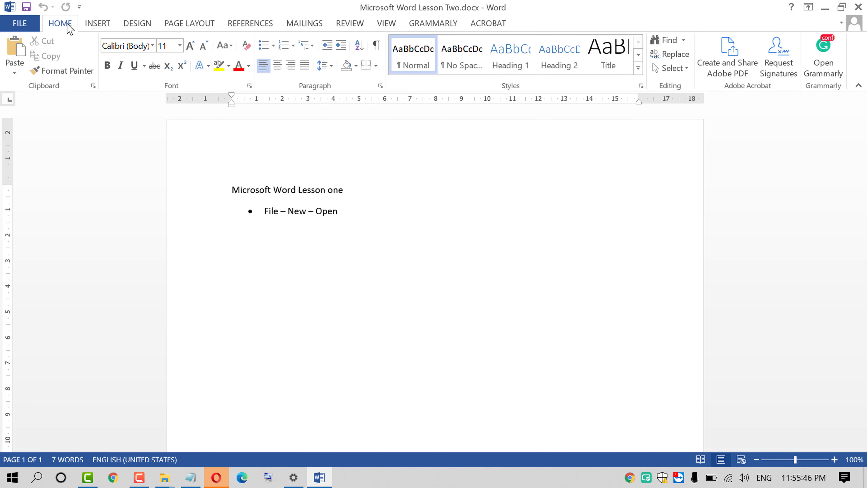
{"action": "left_click", "coordinate": [104, 27]}
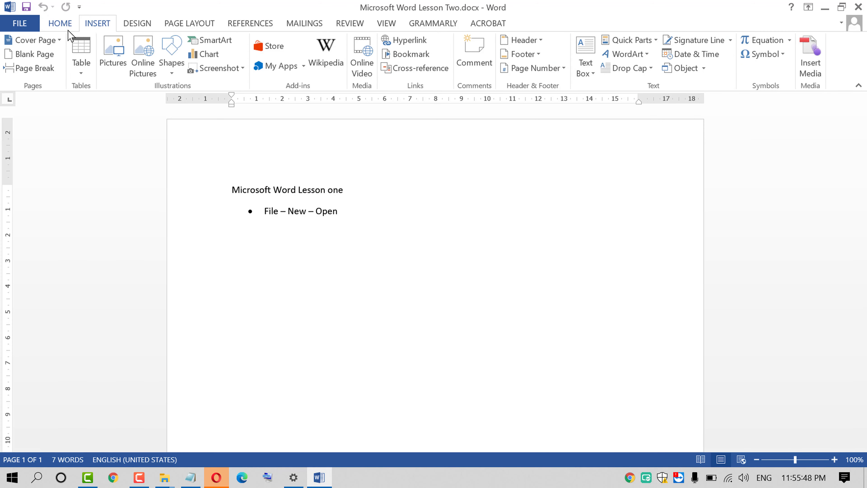
{"action": "left_click", "coordinate": [67, 30]}
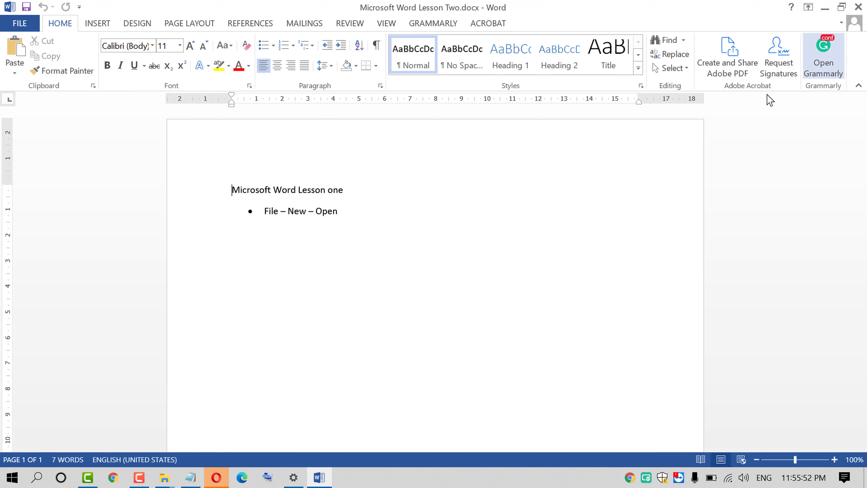
{"action": "left_click", "coordinate": [91, 24]}
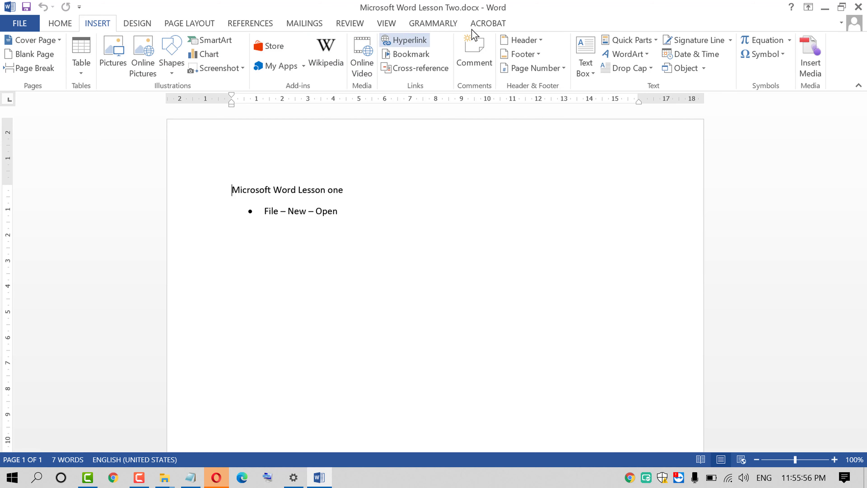
{"action": "left_click", "coordinate": [60, 24]}
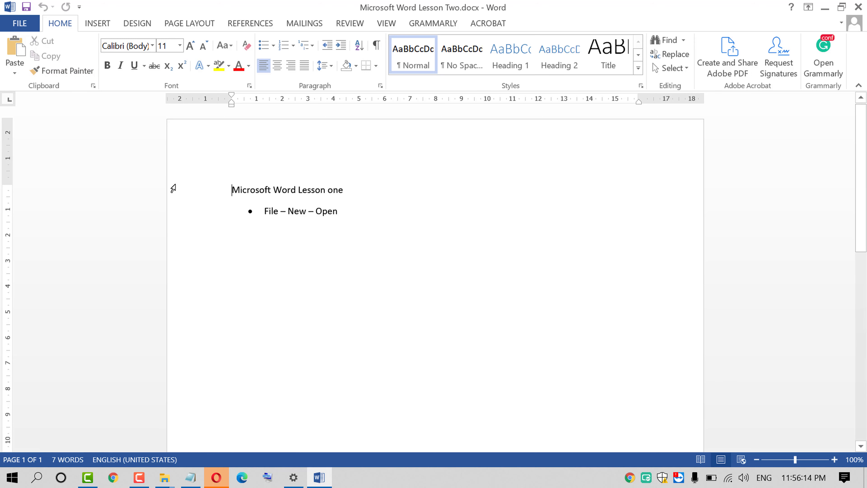
Select the words 'Microsoft Word' in the heading and copy them
{"action": "left_click", "coordinate": [174, 193]}
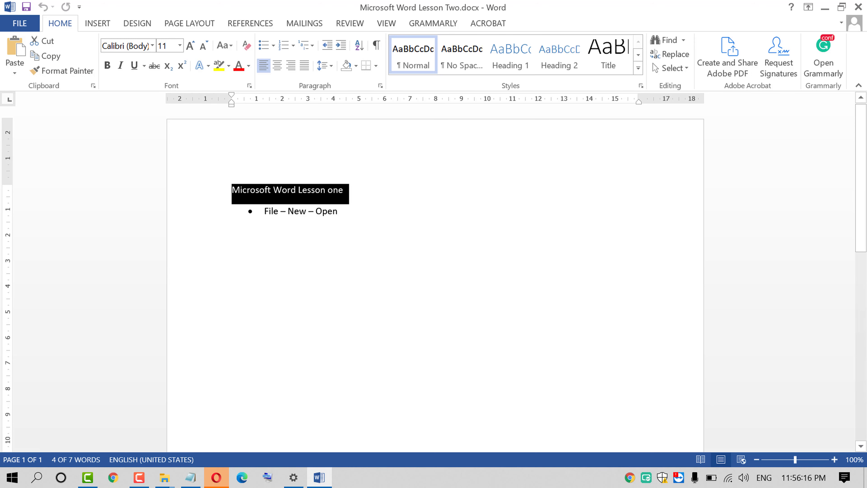
{"action": "left_click", "coordinate": [348, 211]}
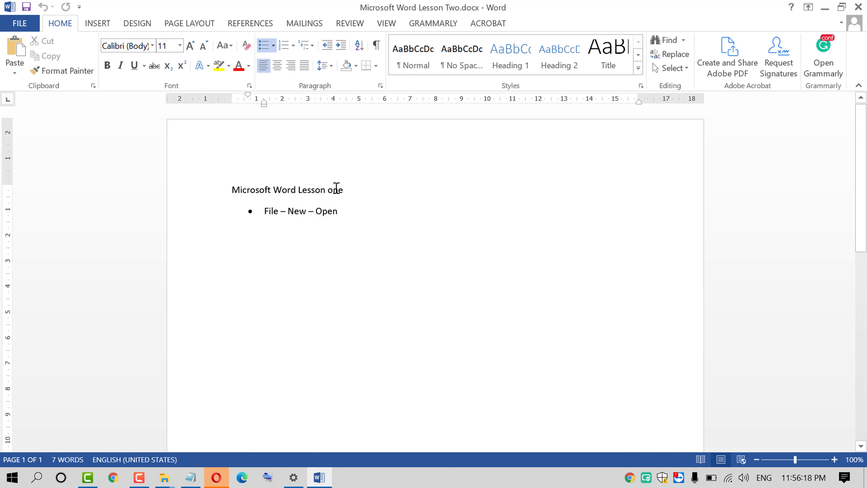
{"action": "left_click_drag", "start_coordinate": [295, 190], "coordinate": [201, 188]}
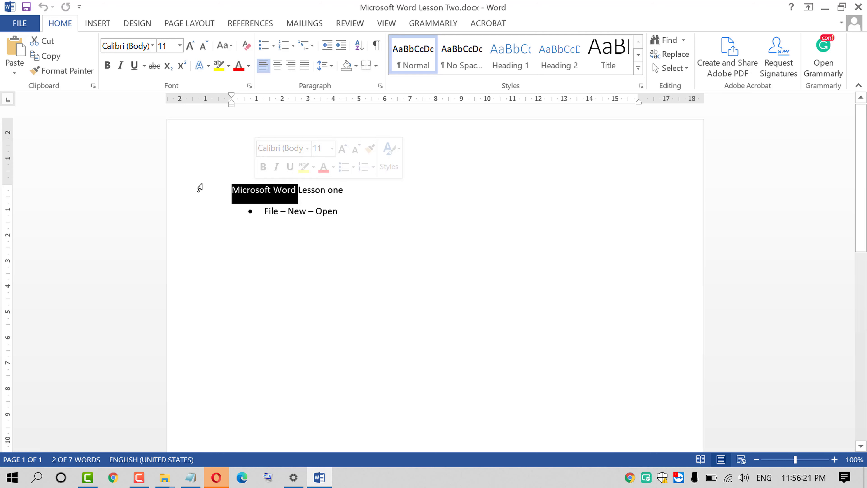
{"action": "right_click", "coordinate": [245, 189]}
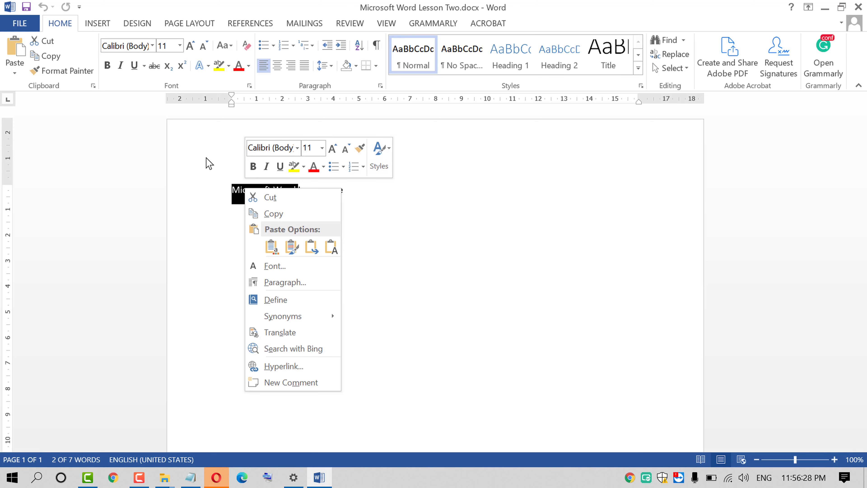
{"action": "left_click", "coordinate": [447, 207]}
{"action": "left_click", "coordinate": [283, 182]}
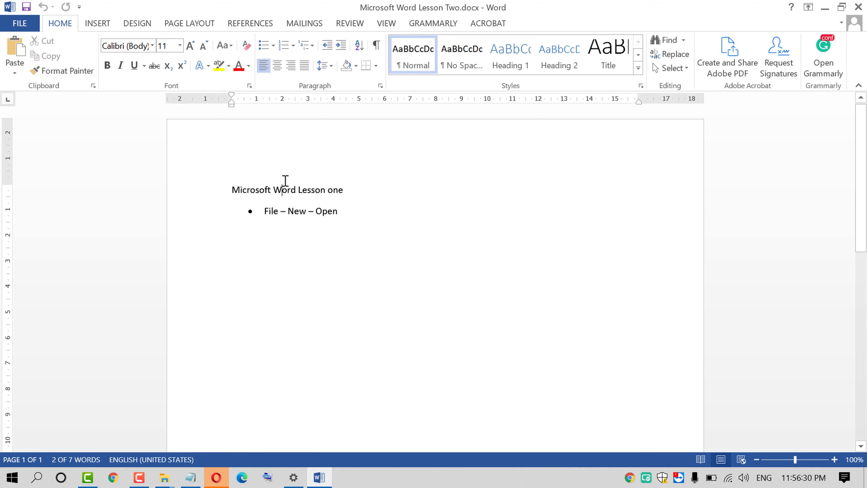
{"action": "left_click_drag", "start_coordinate": [296, 189], "coordinate": [283, 185]}
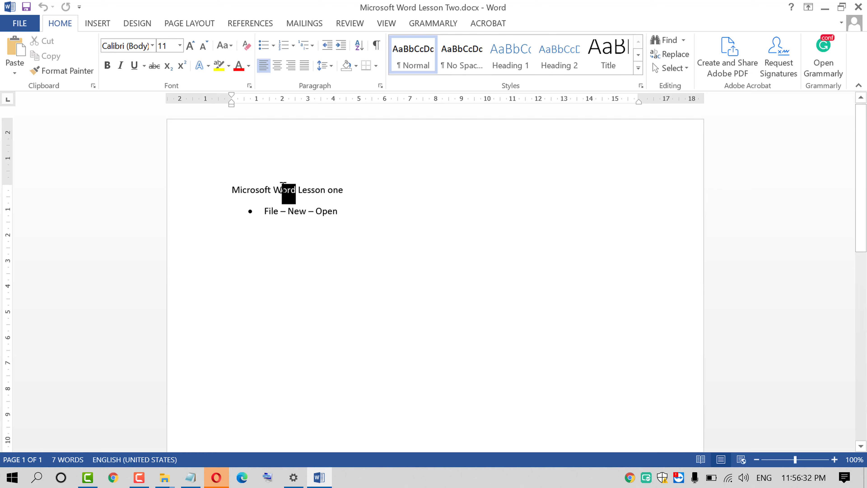
{"action": "left_click", "coordinate": [296, 189]}
{"action": "left_click_drag", "start_coordinate": [295, 189], "coordinate": [248, 186]}
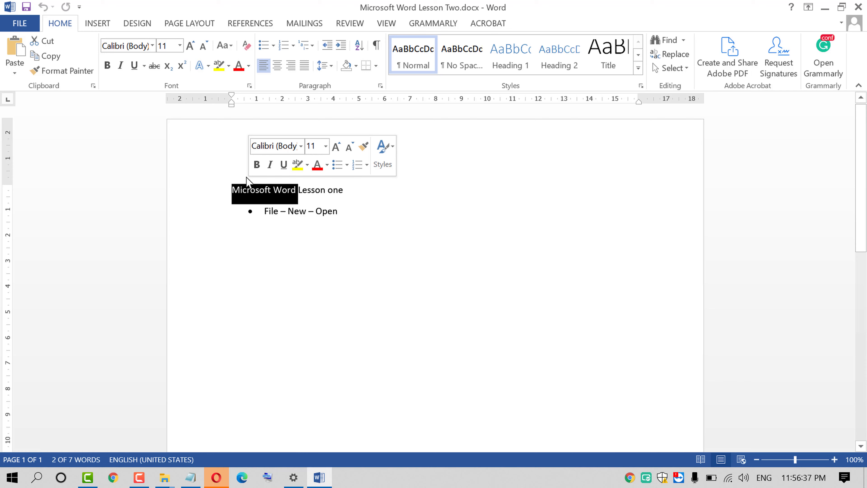
{"action": "left_click", "coordinate": [50, 58]}
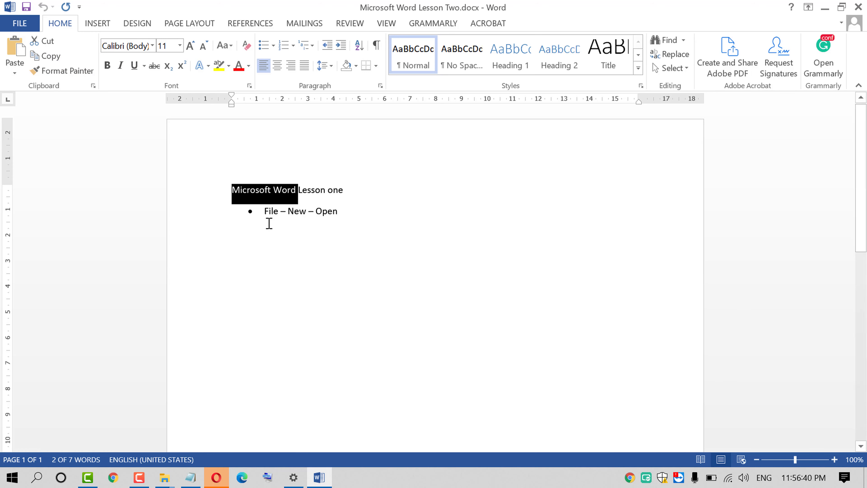
Start a new line after the 'File – New – Open' bullet line
{"action": "double_click", "coordinate": [293, 215]}
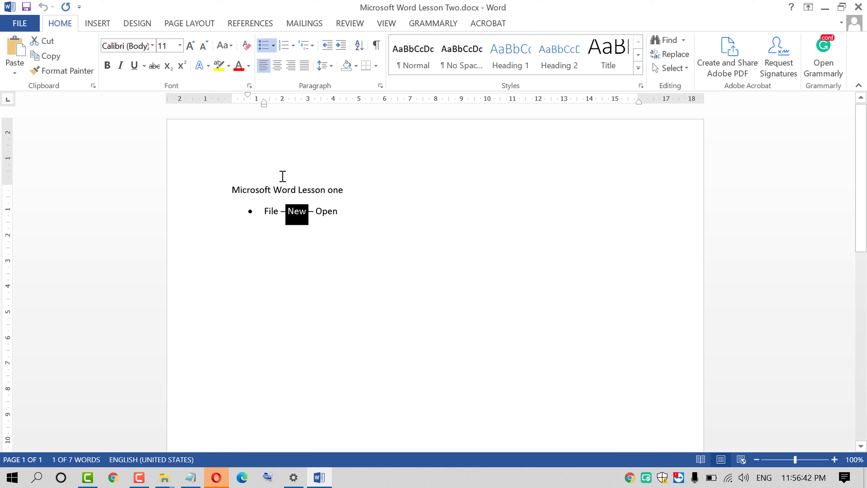
{"action": "left_click", "coordinate": [392, 220]}
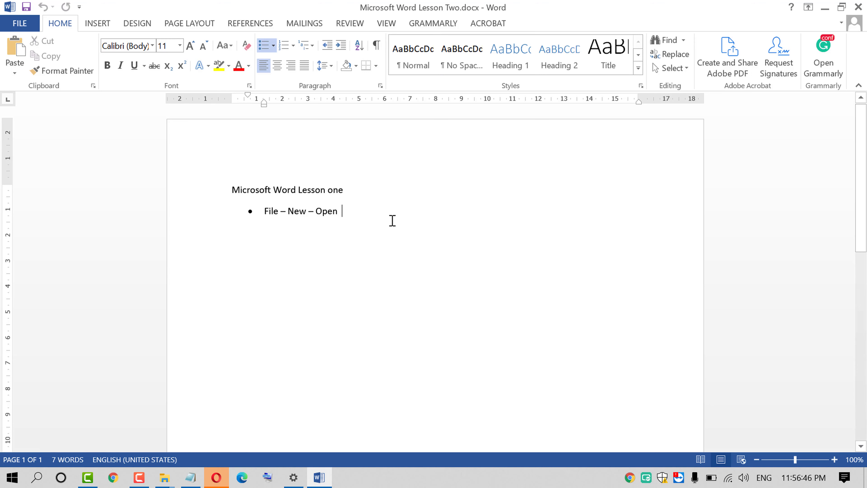
{"action": "key", "text": "Return"}
{"action": "key", "text": "Return"}
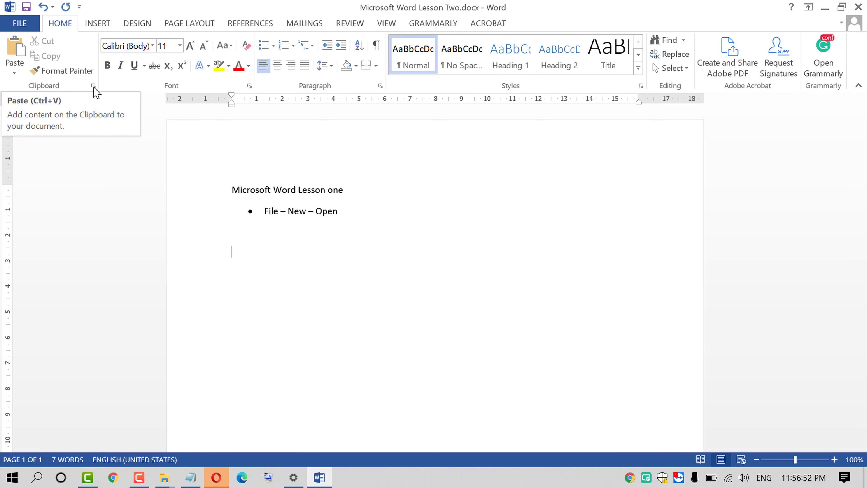
Paste 'Microsoft Word' repeatedly onto the empty line using the Home tab's Paste button
{"action": "left_click", "coordinate": [16, 65]}
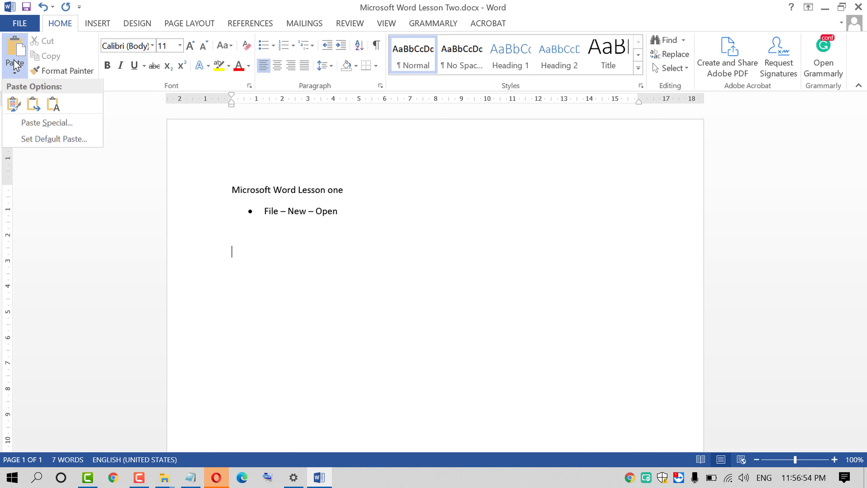
{"action": "left_click", "coordinate": [14, 51]}
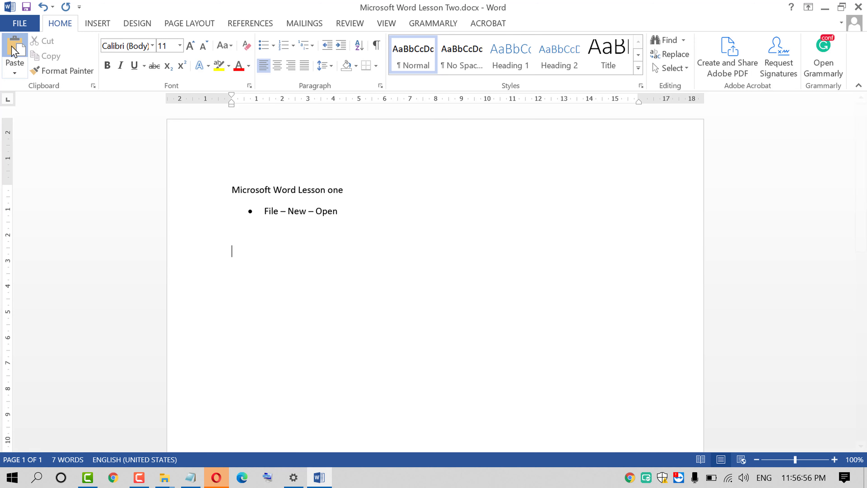
{"action": "left_click", "coordinate": [14, 51]}
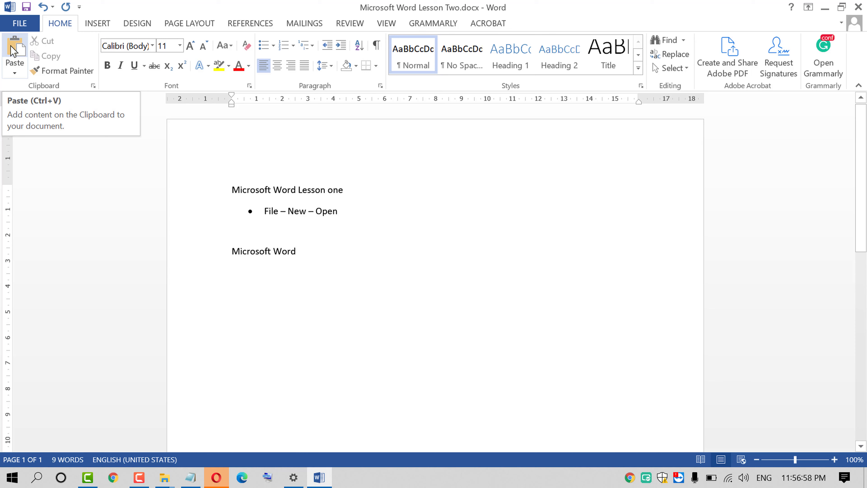
{"action": "left_click", "coordinate": [14, 52]}
{"action": "left_click", "coordinate": [13, 51]}
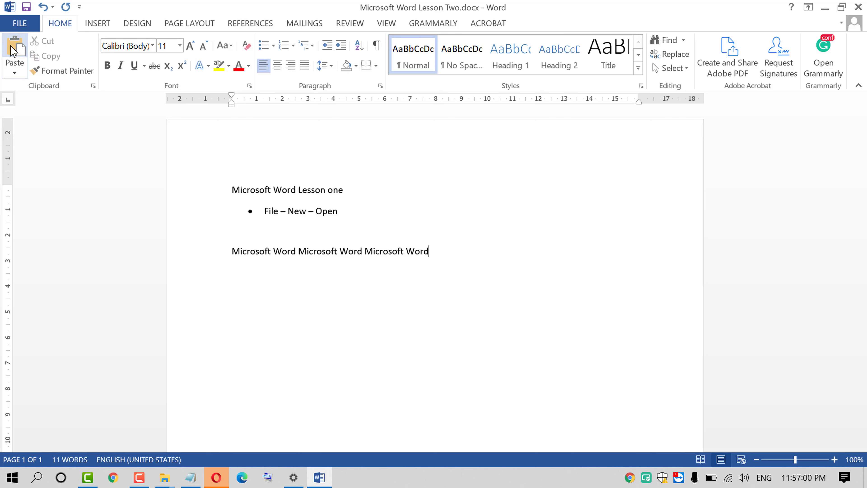
{"action": "left_click", "coordinate": [13, 51]}
{"action": "left_click", "coordinate": [14, 51]}
{"action": "left_click", "coordinate": [14, 52]}
{"action": "left_click", "coordinate": [14, 51]}
{"action": "left_click", "coordinate": [13, 51]}
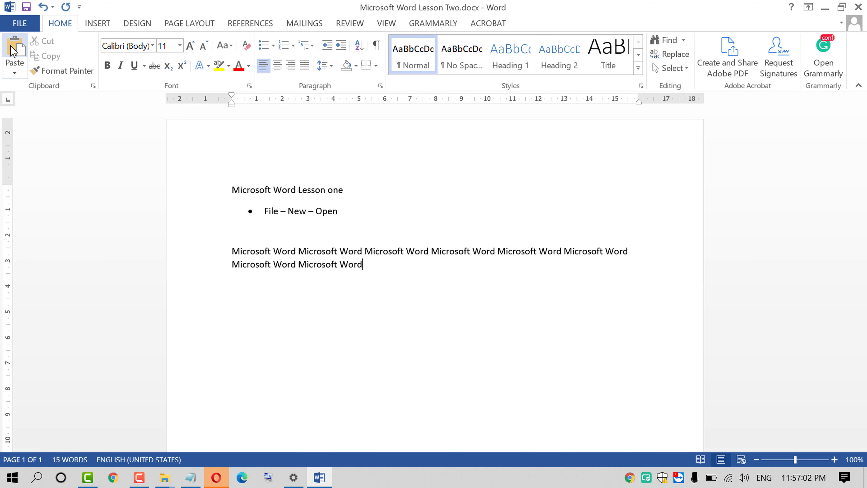
{"action": "left_click", "coordinate": [13, 51]}
{"action": "left_click", "coordinate": [14, 51]}
{"action": "left_click", "coordinate": [14, 52]}
{"action": "left_click", "coordinate": [14, 51]}
{"action": "left_click", "coordinate": [14, 52]}
{"action": "left_click", "coordinate": [13, 51]}
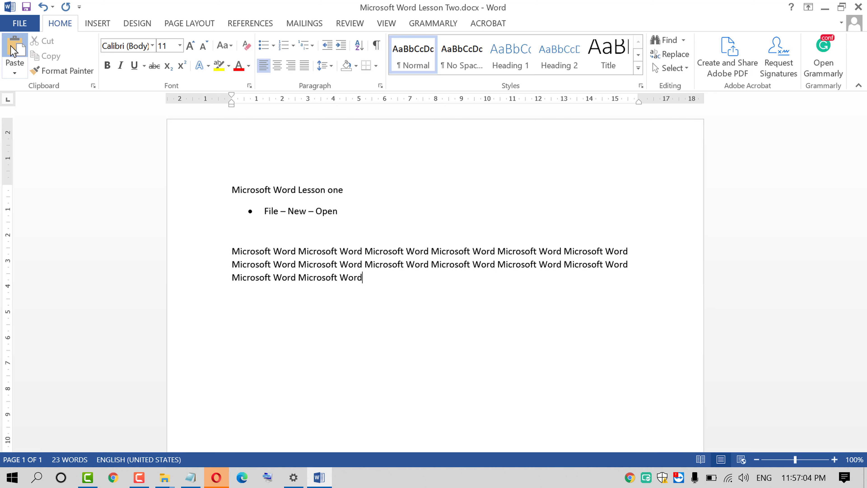
{"action": "left_click", "coordinate": [13, 51]}
{"action": "left_click", "coordinate": [14, 52]}
{"action": "left_click", "coordinate": [14, 51]}
{"action": "left_click", "coordinate": [15, 48]}
{"action": "left_click", "coordinate": [15, 48]}
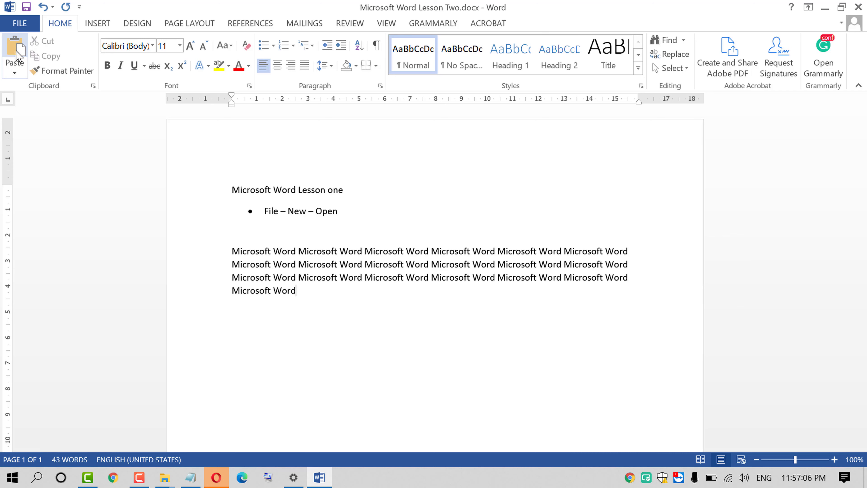
{"action": "left_click", "coordinate": [16, 48]}
{"action": "left_click", "coordinate": [16, 48]}
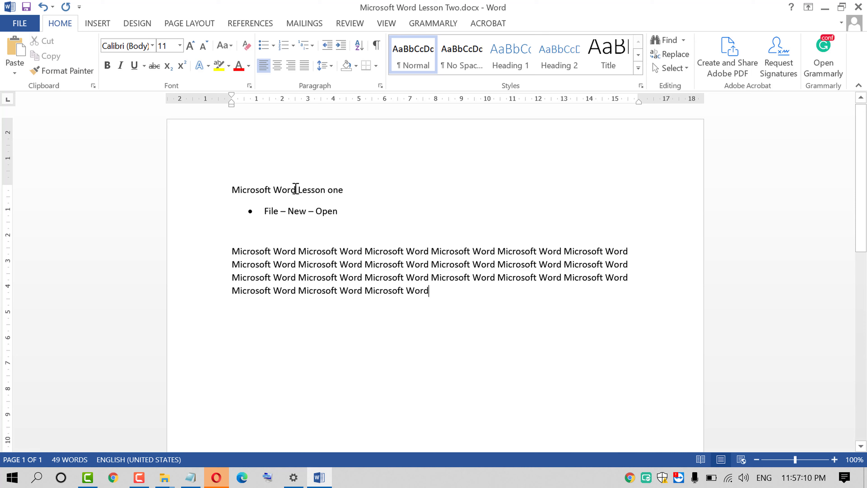
Add three more pasted copies at the end until the text fills seven lines
{"action": "left_click_drag", "start_coordinate": [296, 187], "coordinate": [250, 186]}
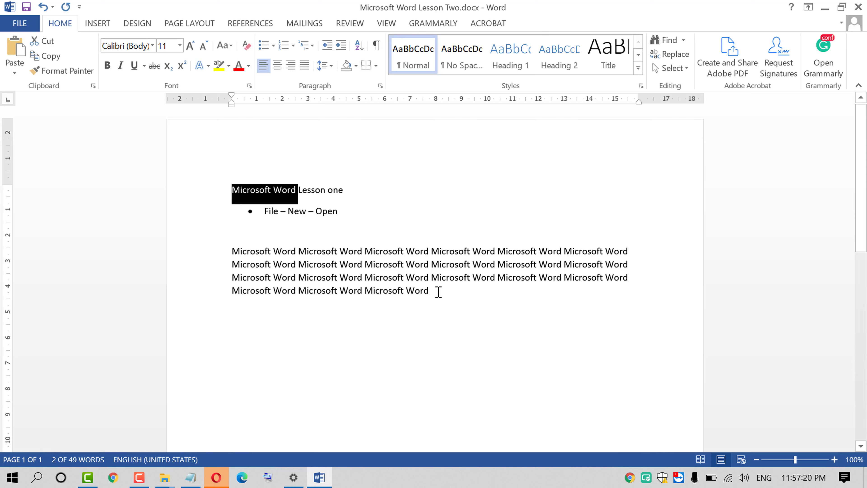
{"action": "left_click", "coordinate": [453, 301]}
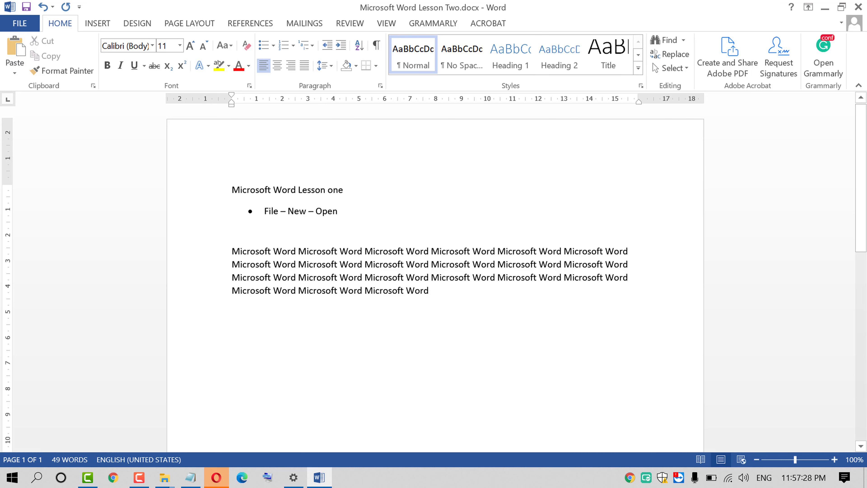
{"action": "key", "text": "ctrl+v"}
{"action": "key", "text": "ctrl+v"}
{"action": "key", "text": "ctrl+v"}
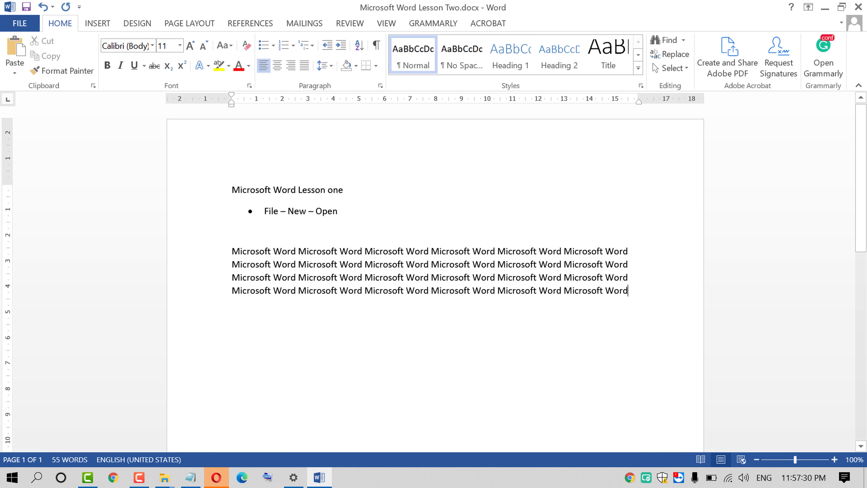
{"action": "key", "text": "ctrl+v"}
{"action": "key", "text": "ctrl+v"}
{"action": "key", "text": "ctrl+v"}
{"action": "key", "text": "ctrl+v"}
{"action": "key", "text": "ctrl+v"}
{"action": "key", "text": "ctrl+v"}
{"action": "key", "text": "ctrl+v"}
{"action": "key", "text": "ctrl+v"}
{"action": "key", "text": "ctrl+v"}
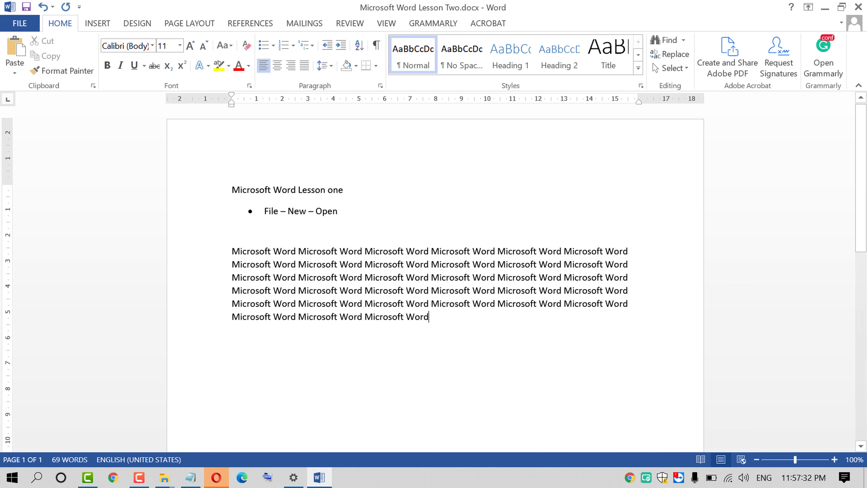
{"action": "key", "text": "ctrl+v"}
{"action": "key", "text": "ctrl+v"}
{"action": "key", "text": "ctrl+v"}
{"action": "key", "text": "ctrl+v"}
{"action": "key", "text": "ctrl+v"}
{"action": "key", "text": "ctrl+v"}
{"action": "key", "text": "ctrl+v"}
{"action": "key", "text": "ctrl+v"}
{"action": "key", "text": "ctrl+v"}
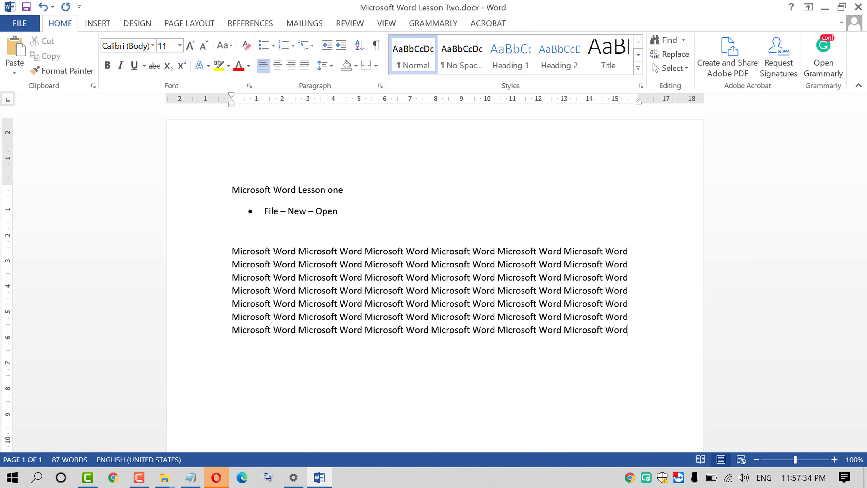
{"action": "left_click", "coordinate": [501, 397], "text": "ctrl"}
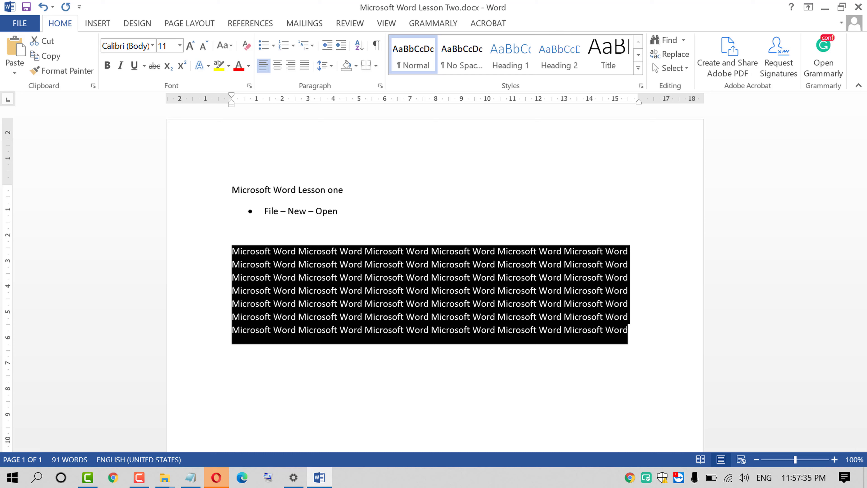
{"action": "left_click", "coordinate": [367, 283]}
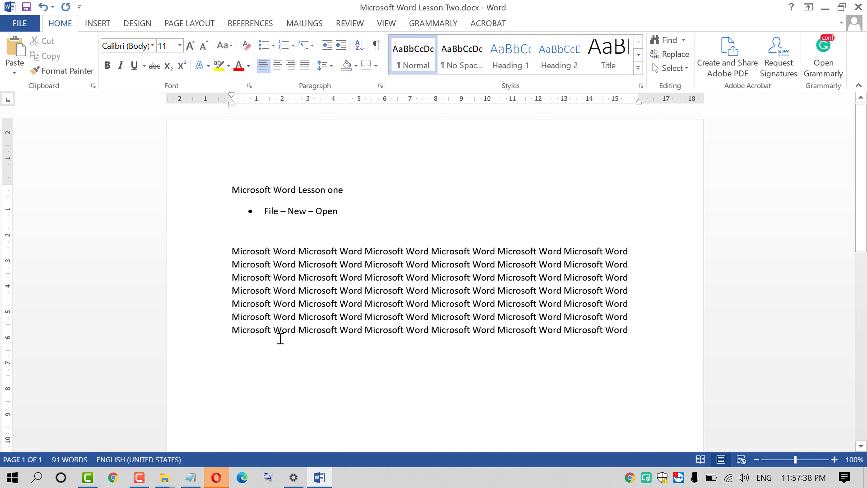
{"action": "left_click", "coordinate": [185, 199]}
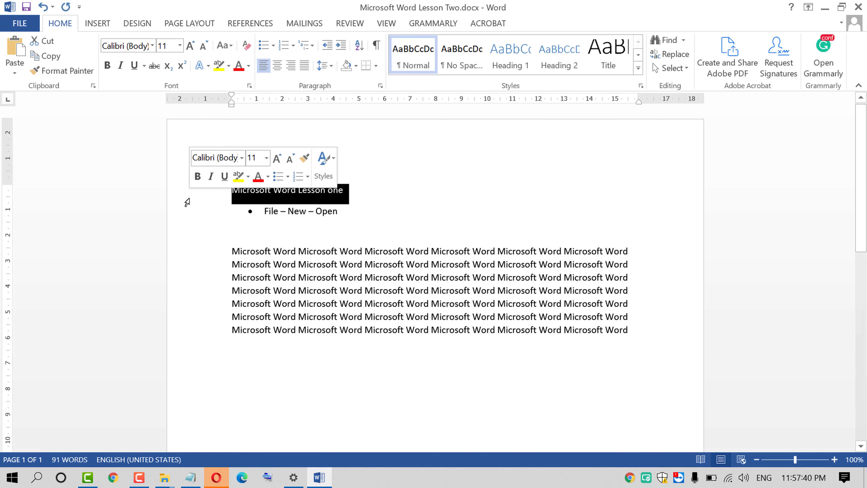
{"action": "left_click", "coordinate": [275, 234]}
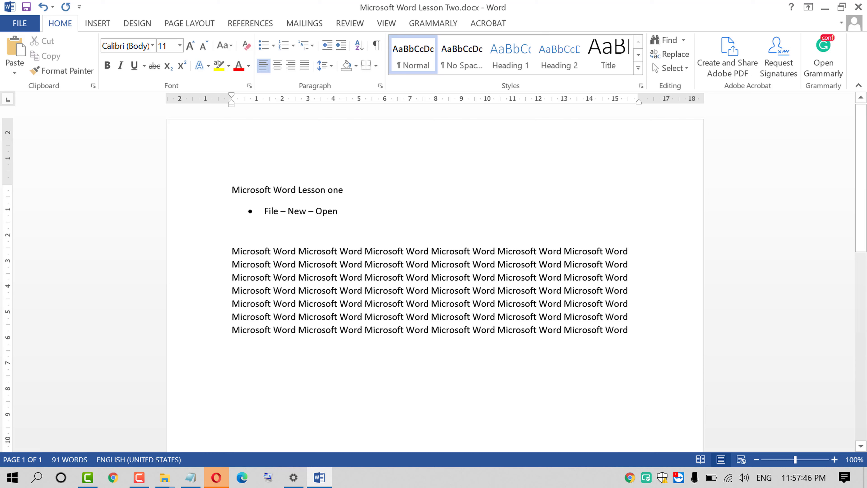
{"action": "left_click", "coordinate": [169, 191]}
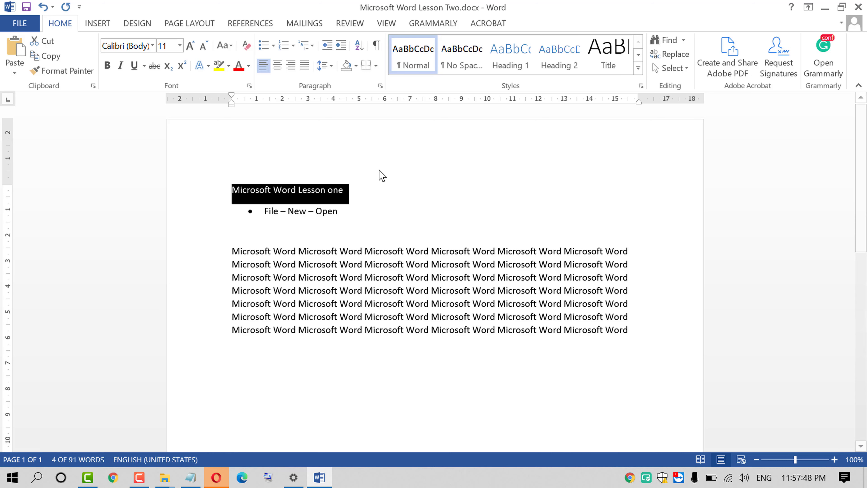
{"action": "left_click", "coordinate": [395, 209]}
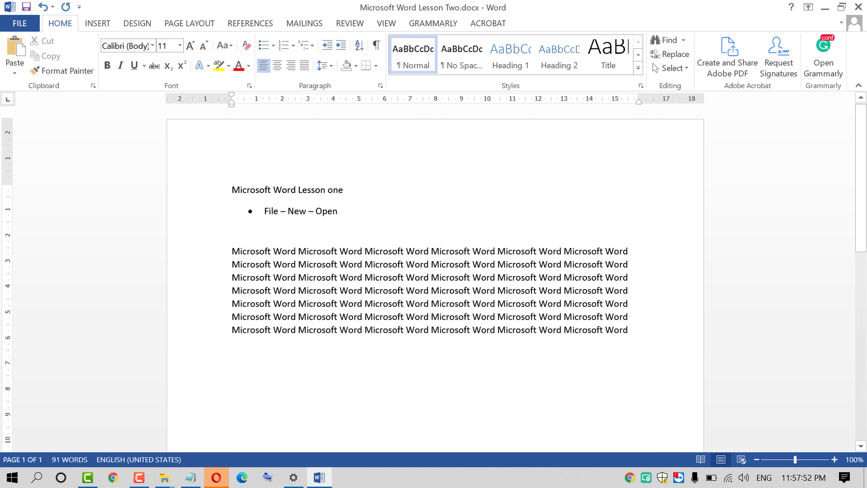
{"action": "left_click", "coordinate": [161, 196]}
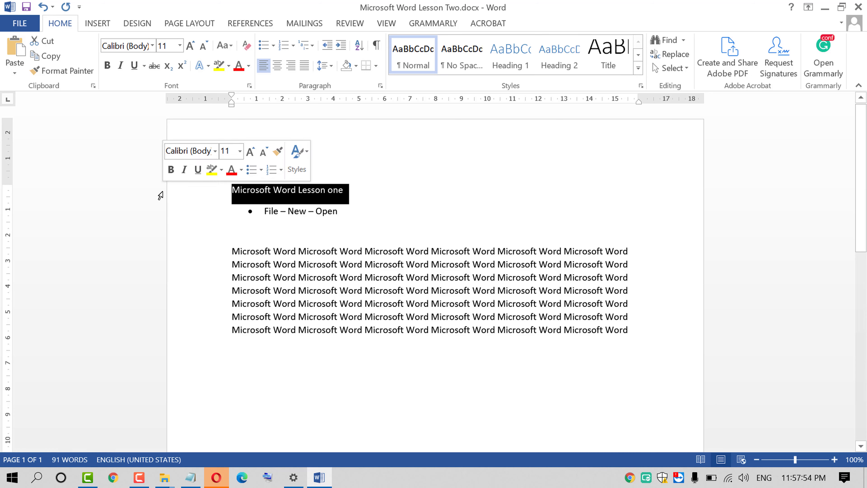
{"action": "left_click", "coordinate": [414, 305]}
{"action": "left_click", "coordinate": [180, 196]}
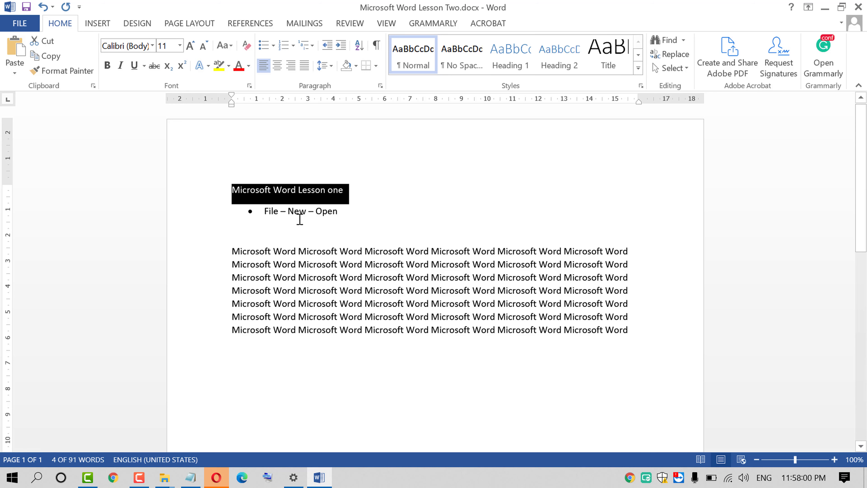
{"action": "left_click", "coordinate": [299, 195]}
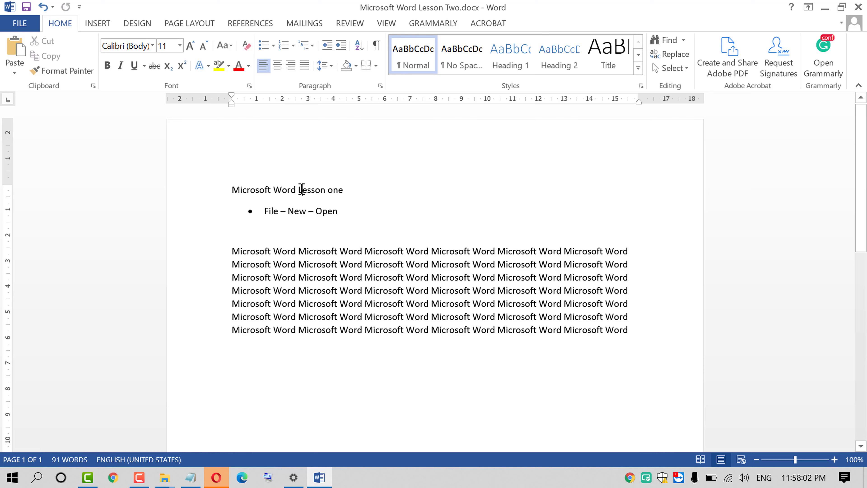
{"action": "double_click", "coordinate": [301, 195]}
{"action": "left_click", "coordinate": [356, 190]}
{"action": "left_click_drag", "start_coordinate": [356, 190], "coordinate": [111, 180]}
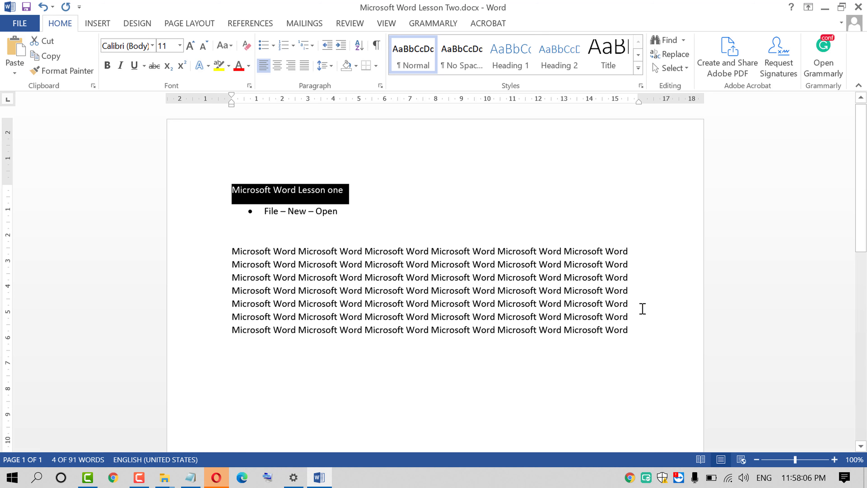
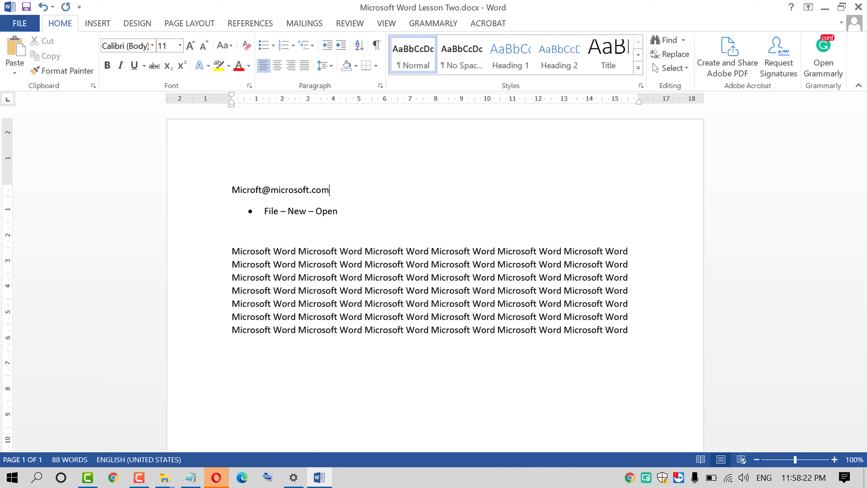
Replace the heading with a typed e-mail address and select that line
{"action": "left_click", "coordinate": [195, 202]}
{"action": "key", "text": "ctrl+c"}
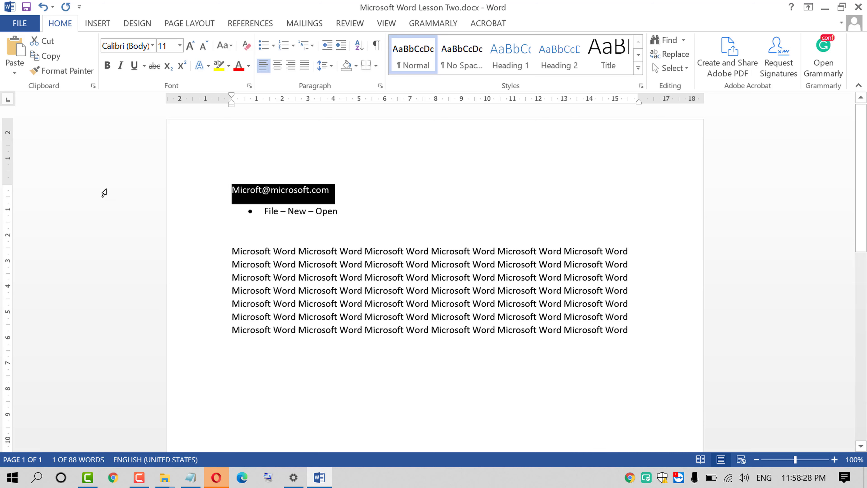
{"action": "left_click", "coordinate": [185, 485]}
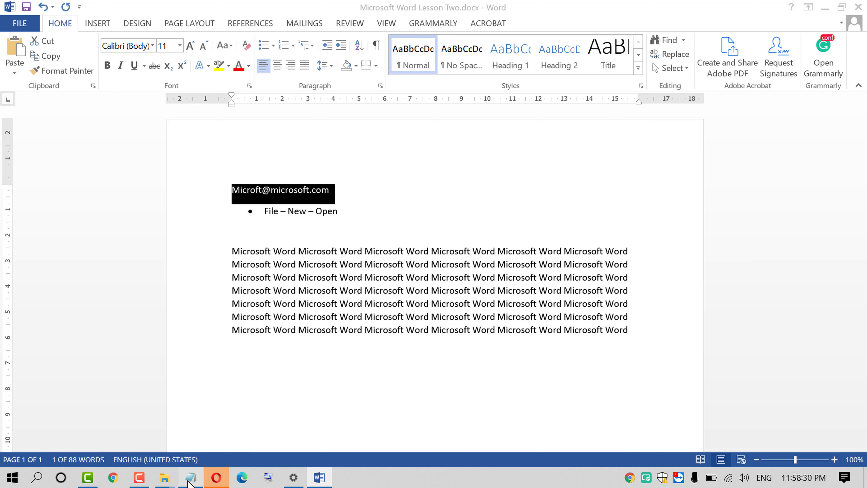
Maximize Notepad and paste the copied e-mail address onto separate lines
{"action": "double_click", "coordinate": [360, 355]}
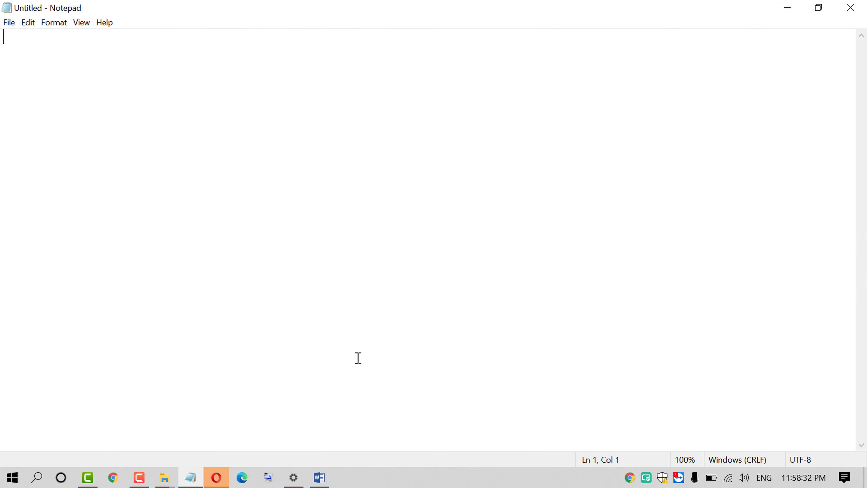
{"action": "left_click", "coordinate": [30, 24]}
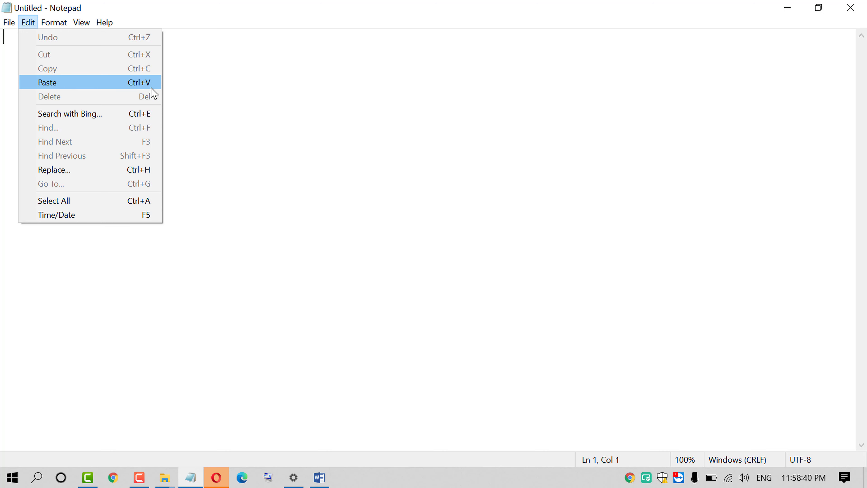
{"action": "left_click", "coordinate": [272, 114]}
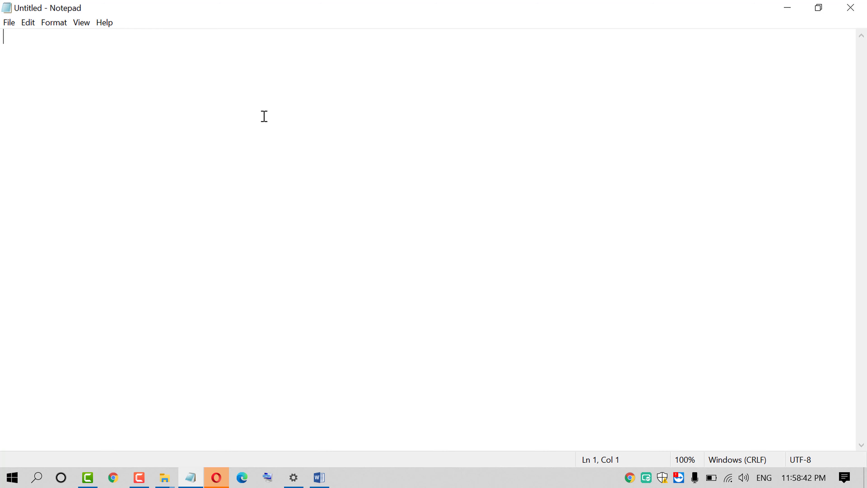
{"action": "key", "text": "ctrl+v"}
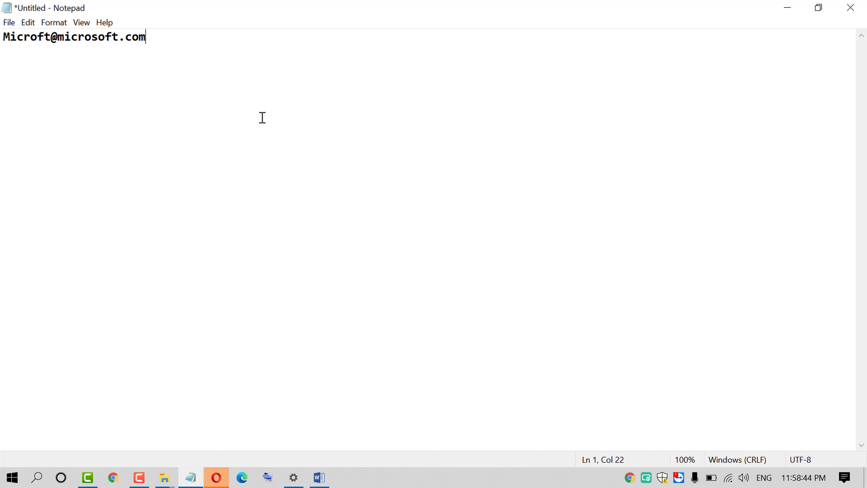
{"action": "key", "text": "Return"}
{"action": "key", "text": "ctrl+v"}
{"action": "key", "text": "ctrl+v"}
{"action": "key", "text": "Return"}
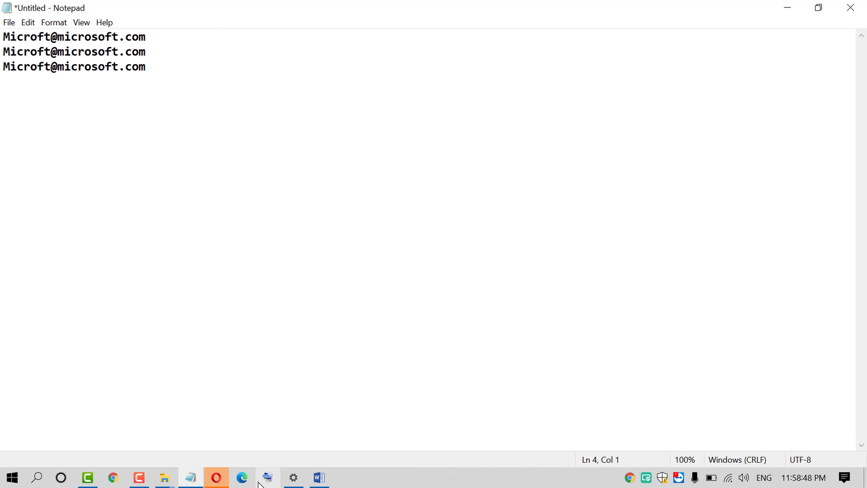
{"action": "left_click", "coordinate": [113, 478]}
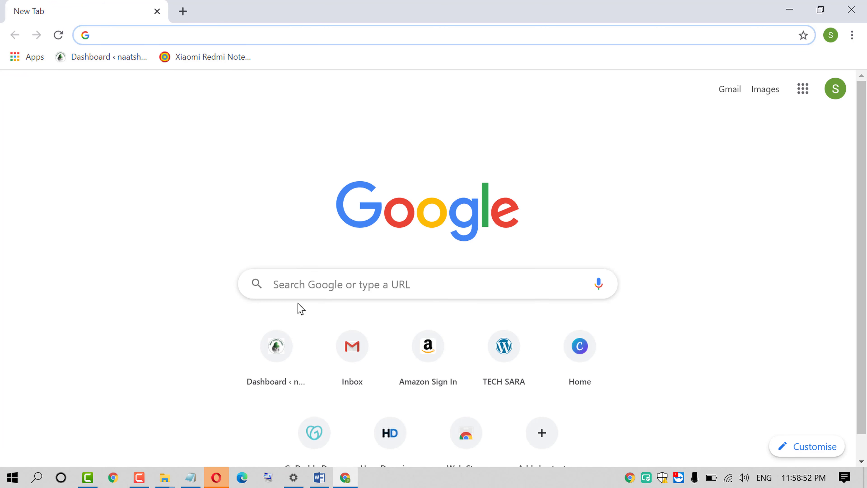
Search Google in Chrome for the pasted e-mail address, then close the browser
{"action": "left_click", "coordinate": [303, 294]}
{"action": "key", "text": "ctrl+v"}
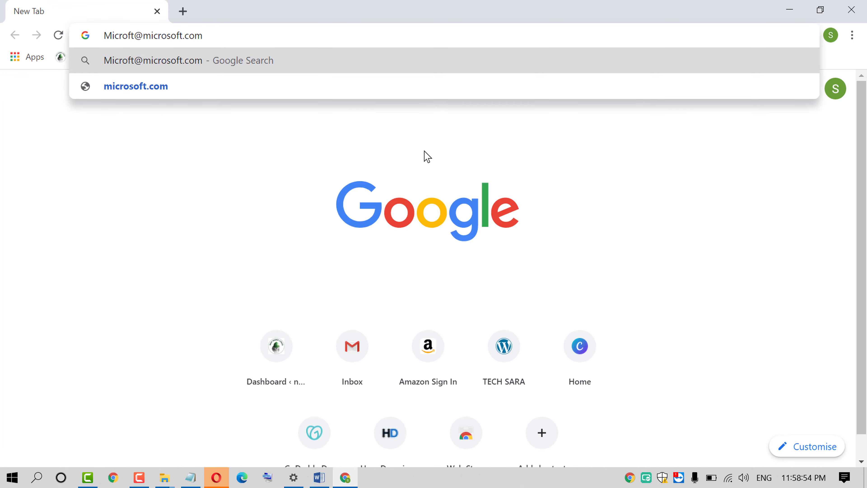
{"action": "key", "text": "Return"}
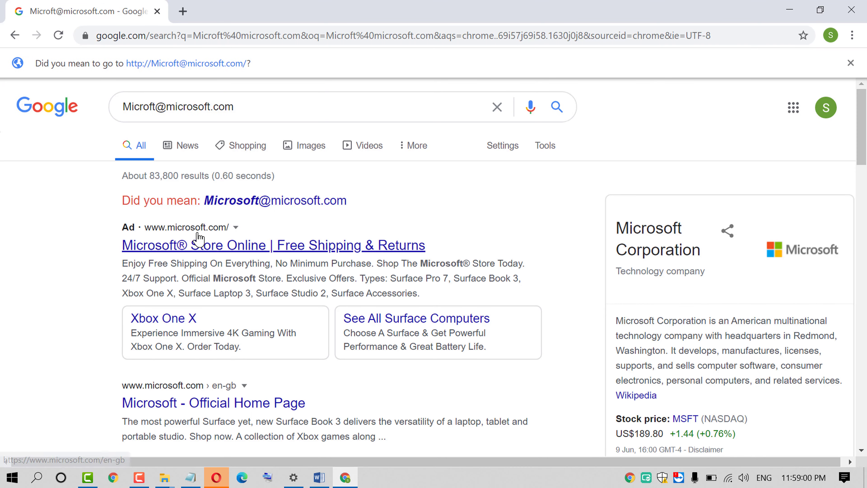
{"action": "scroll", "coordinate": [196, 236], "scroll_direction": "down", "scroll_amount": 4}
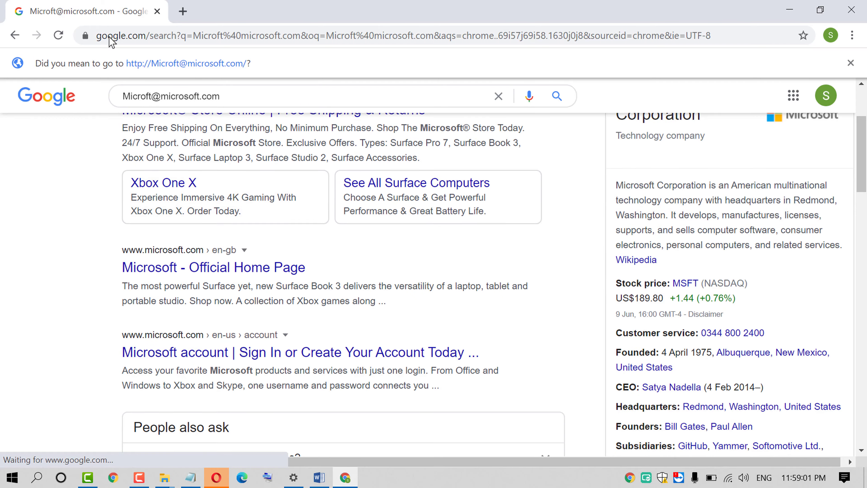
{"action": "left_click", "coordinate": [157, 12]}
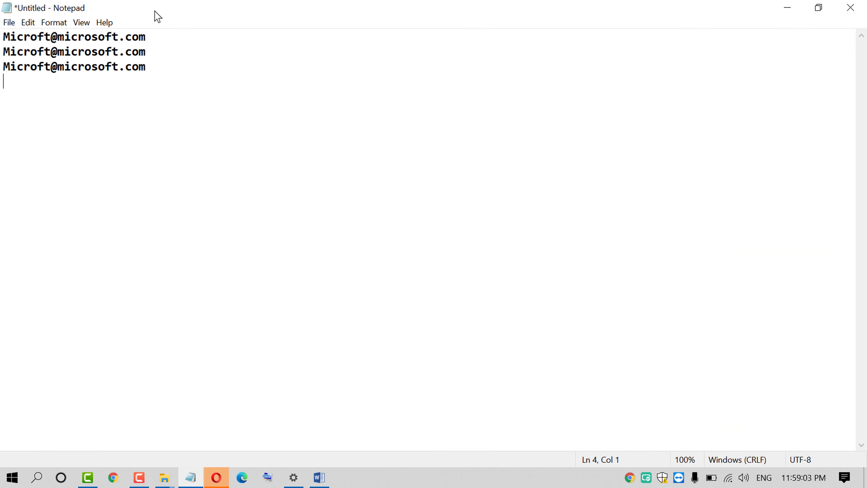
Close Notepad without saving and select the Microsoft Word paragraph
{"action": "left_click", "coordinate": [860, 6]}
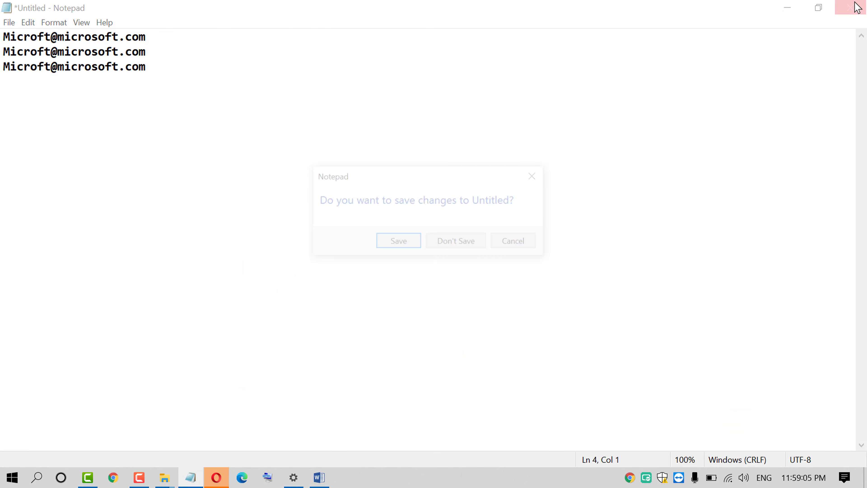
{"action": "left_click", "coordinate": [431, 246]}
{"action": "triple_click", "coordinate": [337, 277]}
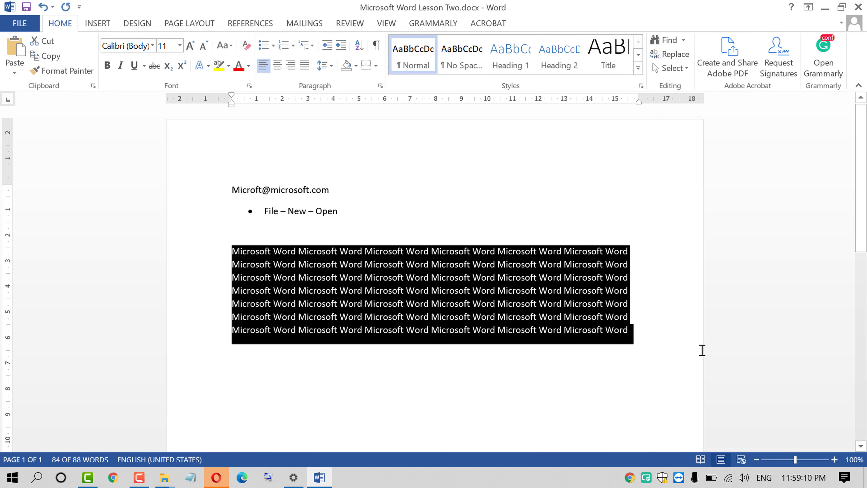
Paste more copies of the Microsoft Word paragraph to reach 760 words over 2 pages, then view Info
{"action": "left_click", "coordinate": [631, 331]}
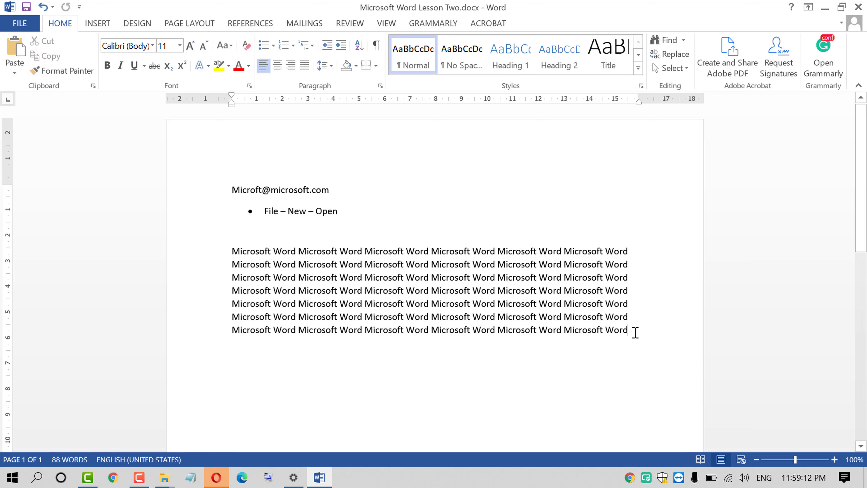
{"action": "key", "text": "Return"}
{"action": "key", "text": "ctrl+v"}
{"action": "key", "text": "ctrl+v"}
{"action": "key", "text": "ctrl+v"}
{"action": "key", "text": "ctrl+v"}
{"action": "key", "text": "ctrl+v"}
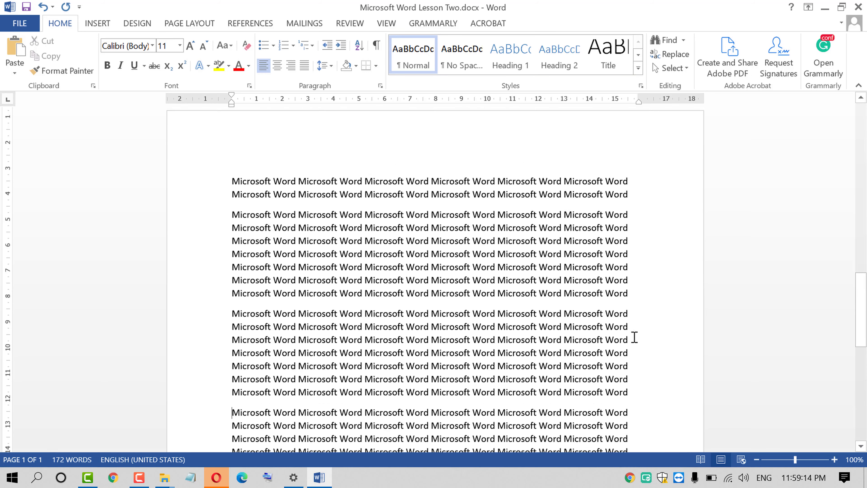
{"action": "key", "text": "ctrl+shift+Up"}
{"action": "key", "text": "ctrl+shift+Up"}
{"action": "key", "text": "ctrl+shift+Up"}
{"action": "scroll", "coordinate": [616, 328], "scroll_direction": "up", "scroll_amount": 16}
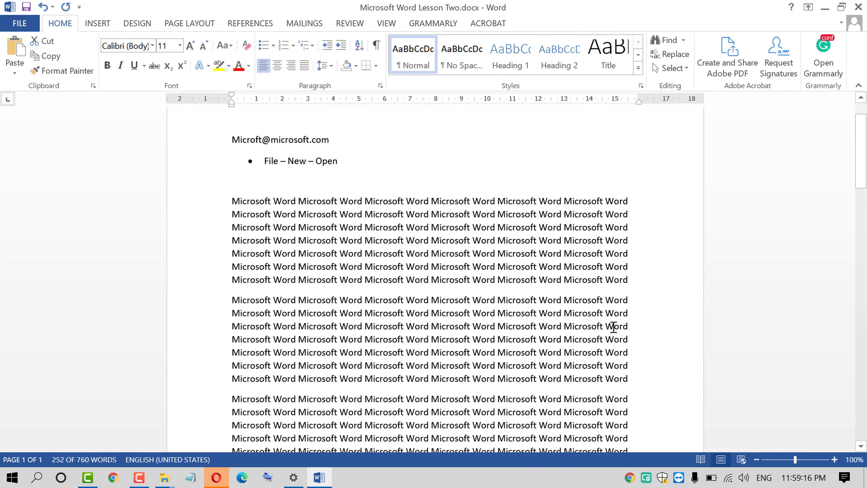
{"action": "left_click", "coordinate": [20, 26]}
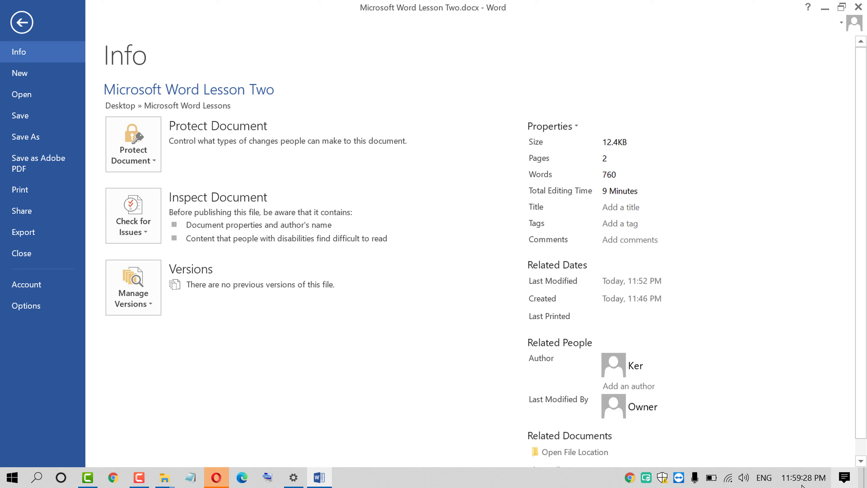
Review the Lesson Two Info properties and dates, then return to the two-page document
{"action": "mouse_move", "coordinate": [795, 483]}
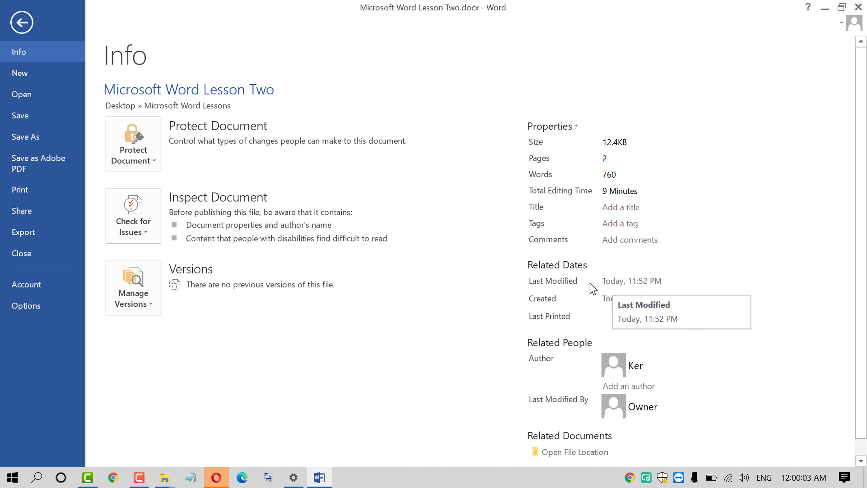
{"action": "key", "text": "Escape"}
{"action": "left_click", "coordinate": [21, 22]}
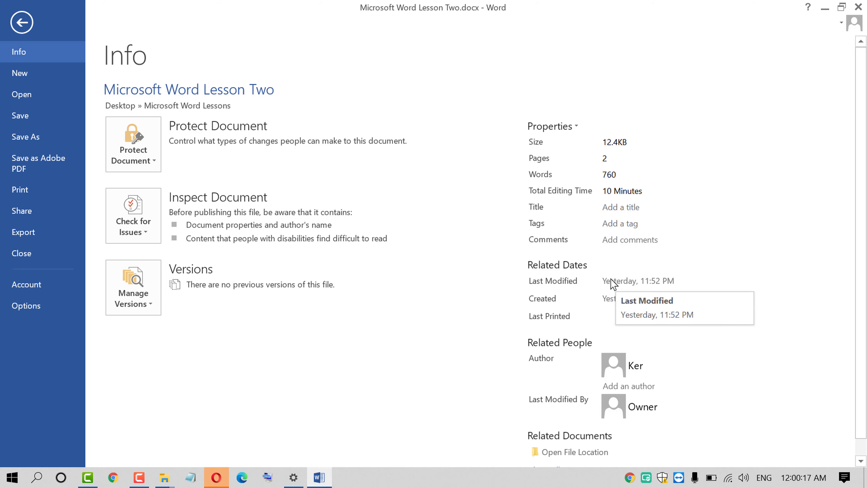
{"action": "key", "text": "Escape"}
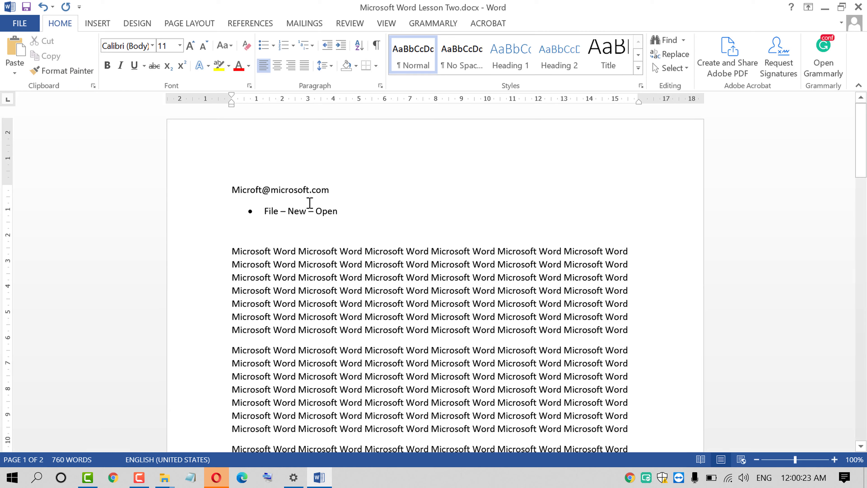
Select the existing e-mail address line and remove it
{"action": "left_click", "coordinate": [183, 191]}
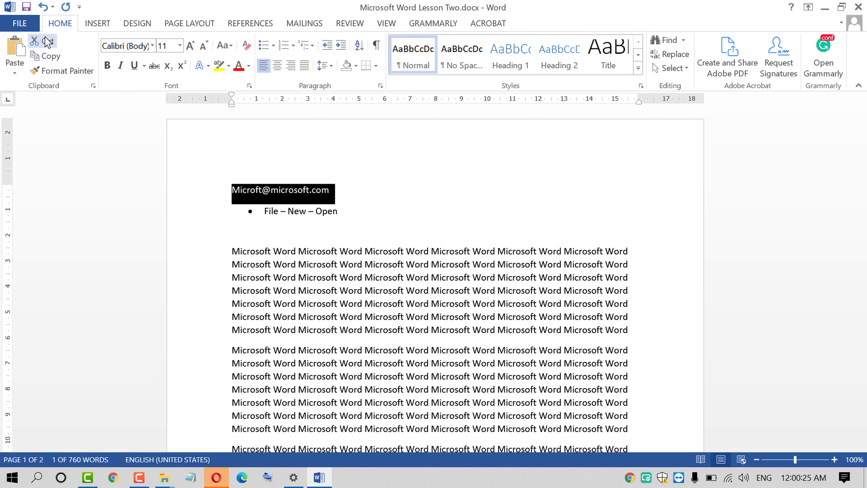
{"action": "left_click", "coordinate": [62, 71]}
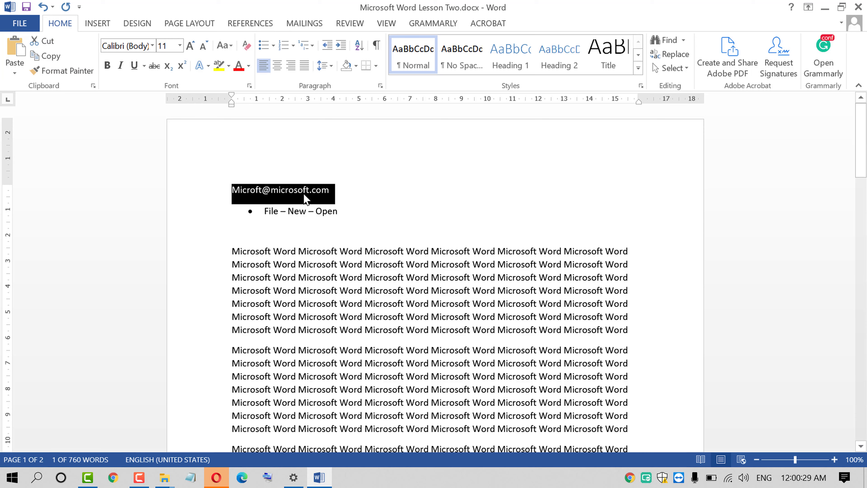
{"action": "left_click", "coordinate": [34, 45]}
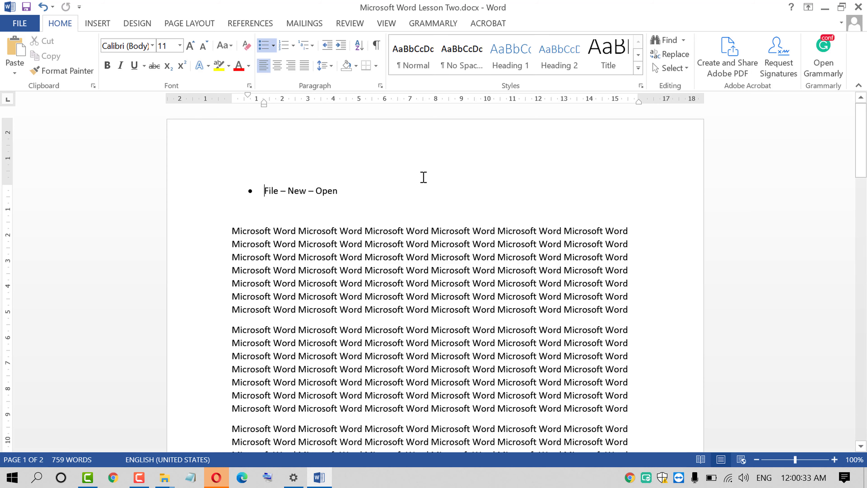
Paste the e-mail address on a new empty line above page 2's first paragraph
{"action": "scroll", "coordinate": [252, 167], "scroll_direction": "down", "scroll_amount": 8}
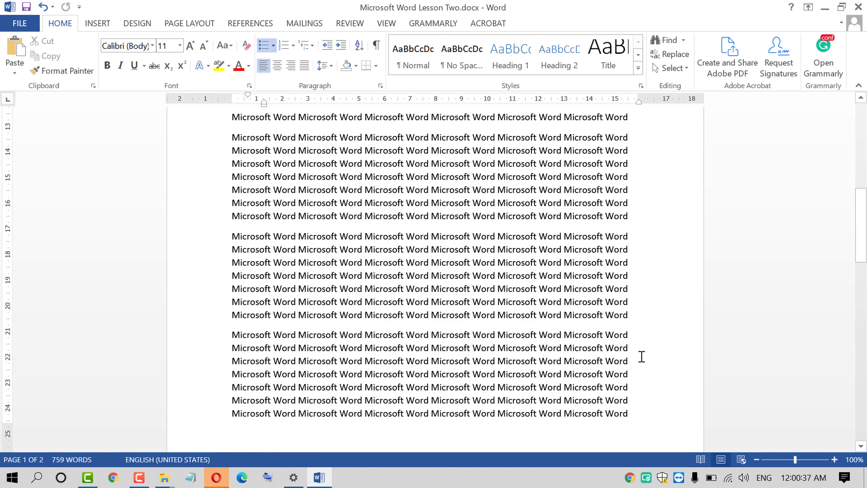
{"action": "scroll", "coordinate": [638, 345], "scroll_direction": "down", "scroll_amount": 3}
{"action": "scroll", "coordinate": [586, 344], "scroll_direction": "down", "scroll_amount": 4}
{"action": "left_click", "coordinate": [242, 321]}
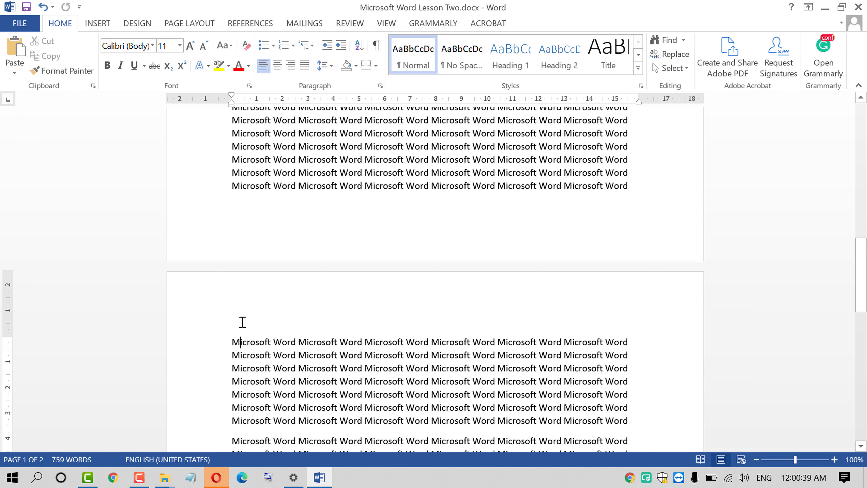
{"action": "key", "text": "Return"}
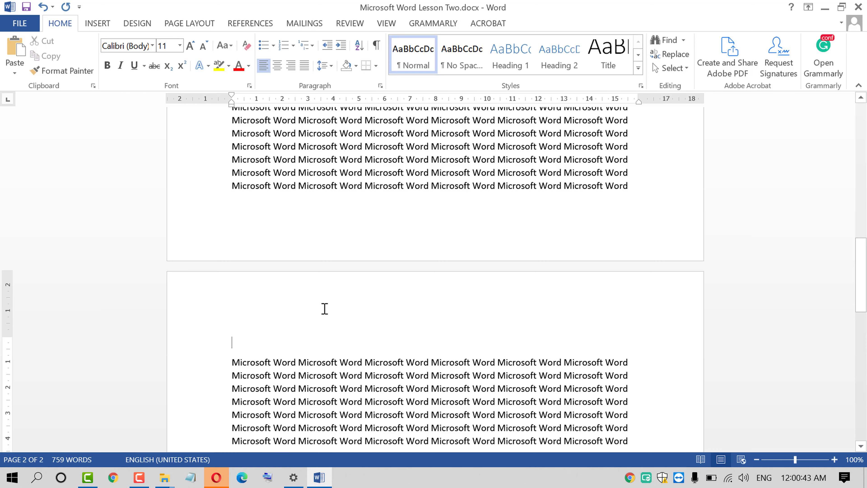
{"action": "key", "text": "ctrl+v"}
{"action": "left_click", "coordinate": [184, 343]}
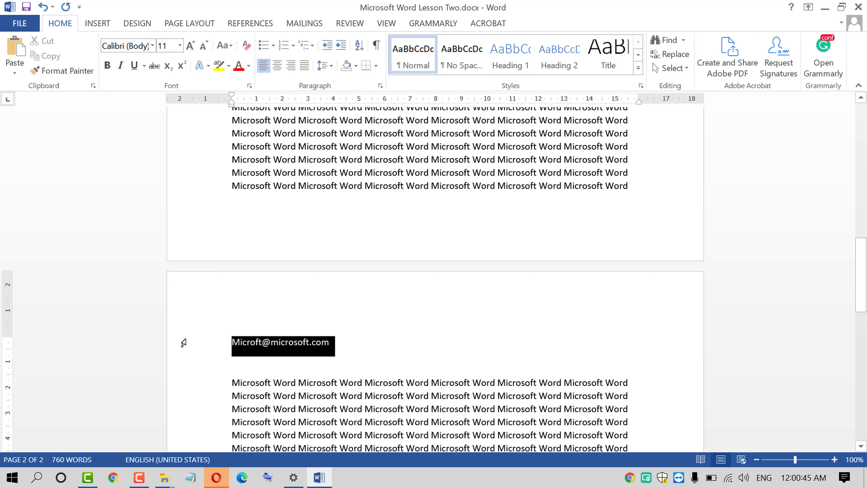
{"action": "scroll", "coordinate": [482, 333], "scroll_direction": "up", "scroll_amount": 10}
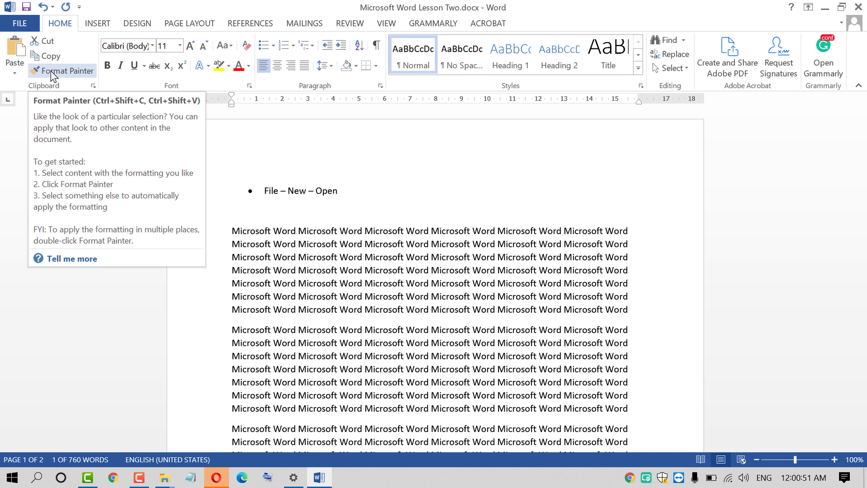
Use Format Painter to copy the e-mail line's formatting onto the empty line
{"action": "left_click", "coordinate": [51, 76]}
{"action": "left_click", "coordinate": [187, 212]}
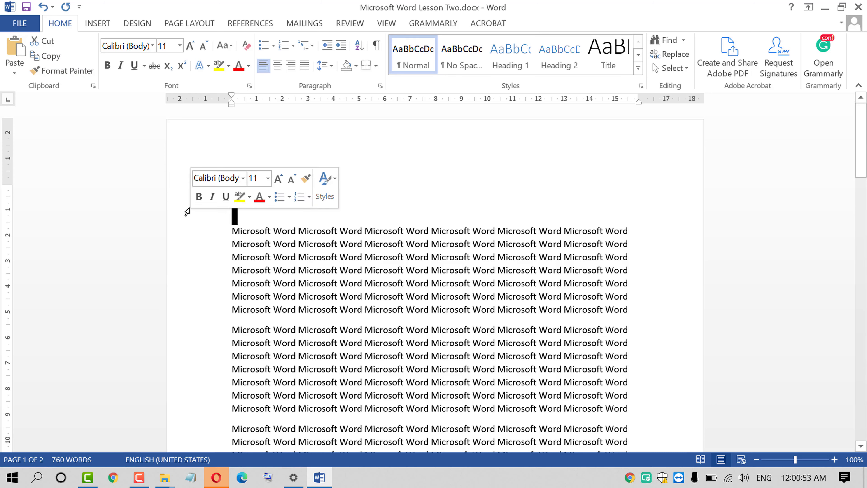
{"action": "left_click", "coordinate": [513, 308]}
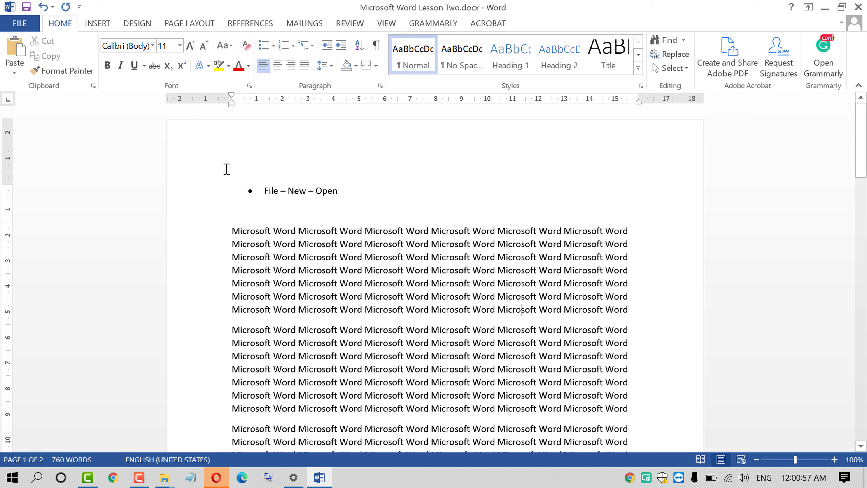
Select the File – New – Open line, cut it, then undo to restore it
{"action": "left_click", "coordinate": [226, 169]}
{"action": "left_click", "coordinate": [183, 176]}
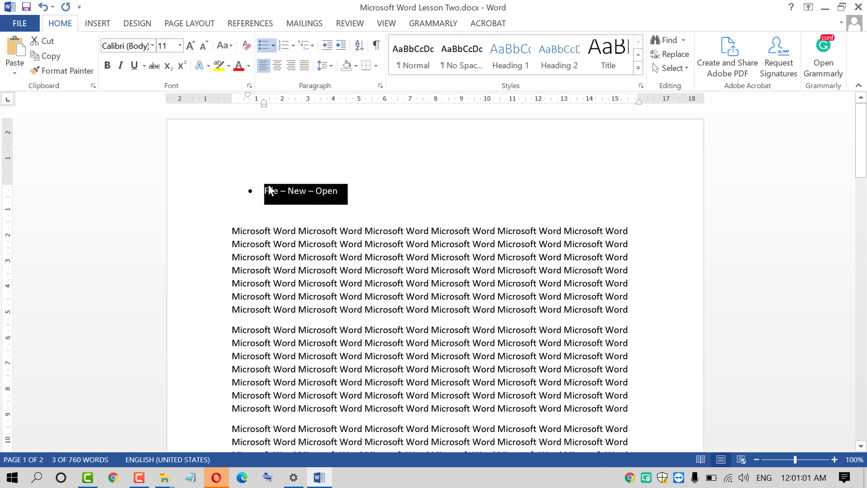
{"action": "left_click", "coordinate": [224, 159]}
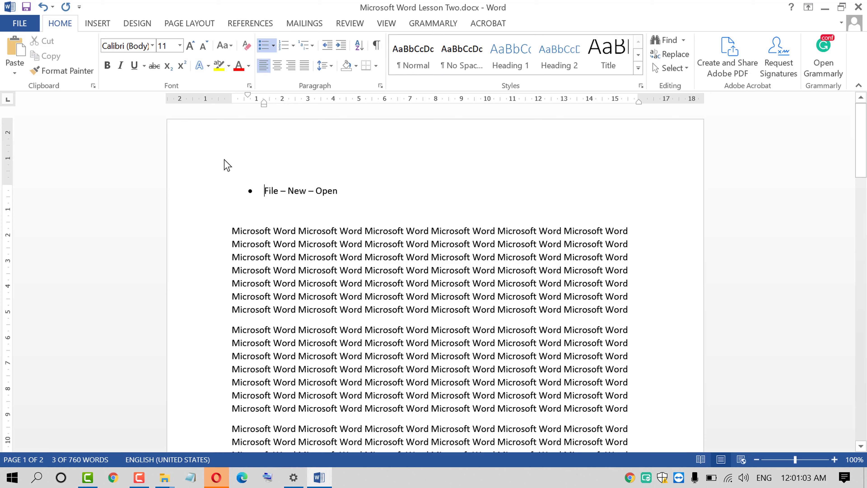
{"action": "left_click", "coordinate": [221, 165]}
{"action": "left_click", "coordinate": [245, 183]}
{"action": "left_click", "coordinate": [202, 197]}
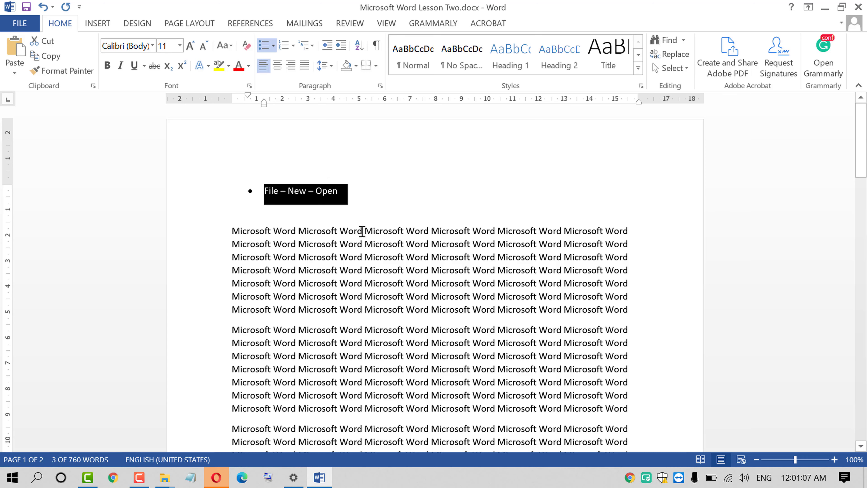
{"action": "scroll", "coordinate": [297, 231], "scroll_direction": "down", "scroll_amount": 3}
{"action": "scroll", "coordinate": [297, 231], "scroll_direction": "up", "scroll_amount": 3}
{"action": "left_click", "coordinate": [54, 42]}
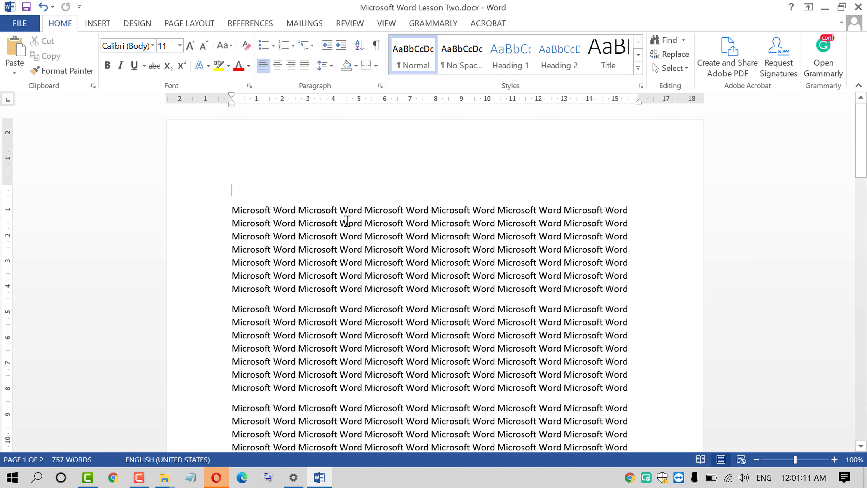
{"action": "scroll", "coordinate": [436, 238], "scroll_direction": "down", "scroll_amount": 10}
{"action": "scroll", "coordinate": [437, 245], "scroll_direction": "down", "scroll_amount": 6}
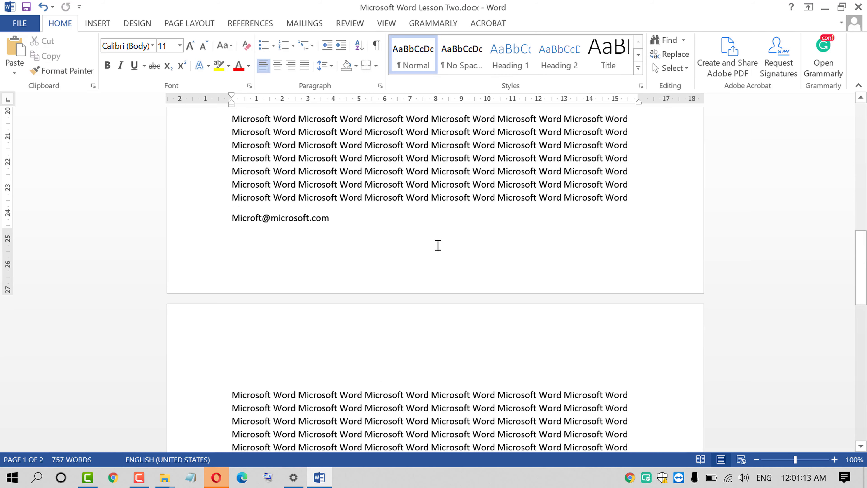
{"action": "scroll", "coordinate": [436, 245], "scroll_direction": "up", "scroll_amount": 20}
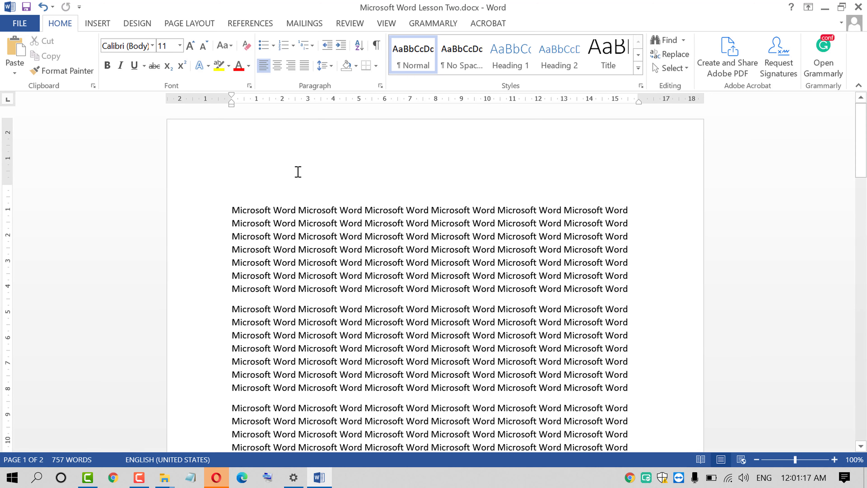
{"action": "key", "text": "ctrl+z"}
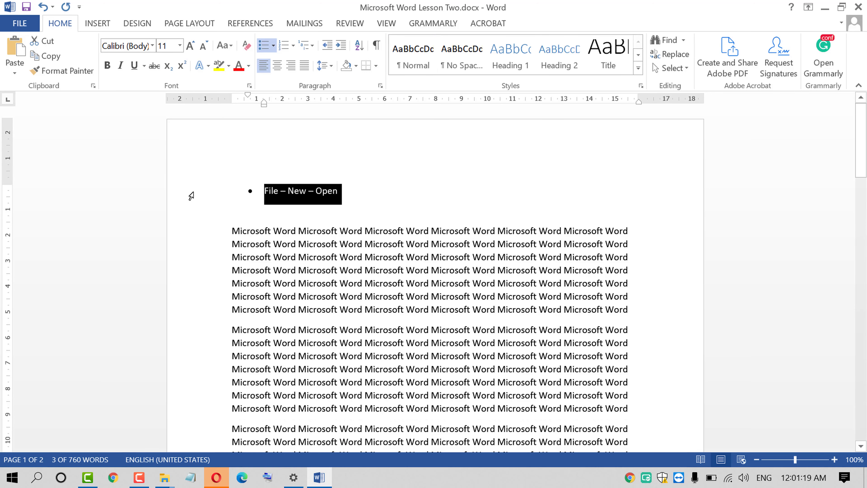
Copy the File – New – Open line and remove its bullet
{"action": "key", "text": "Down"}
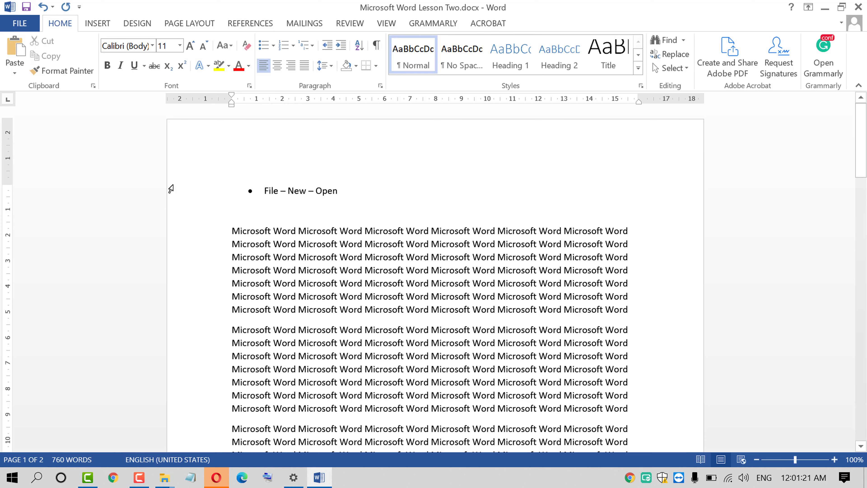
{"action": "left_click", "coordinate": [171, 188]}
{"action": "key", "text": "Down"}
{"action": "left_click", "coordinate": [175, 193]}
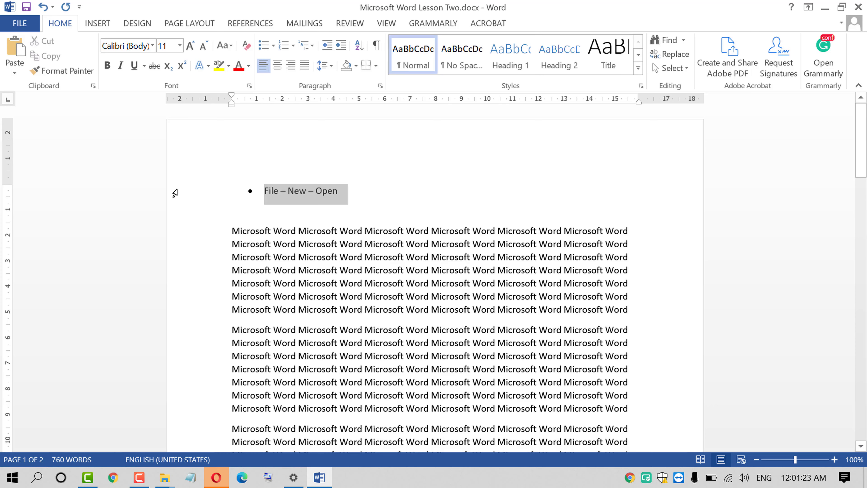
{"action": "left_click", "coordinate": [50, 57]}
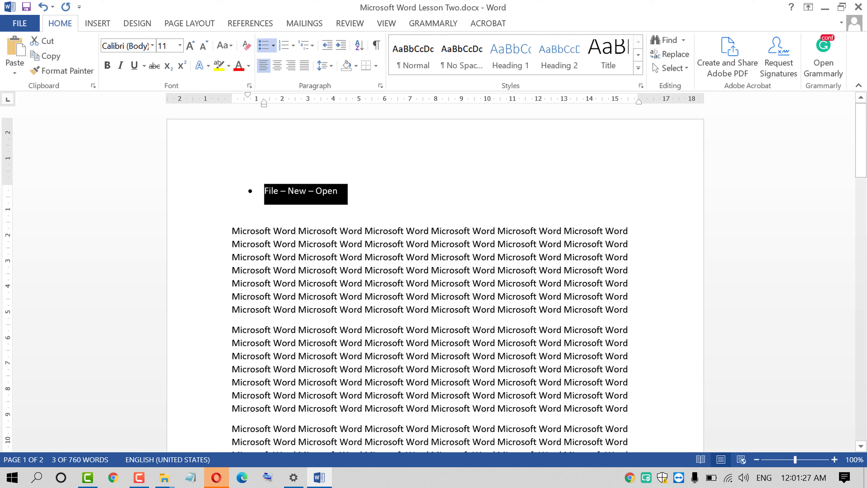
{"action": "left_click", "coordinate": [348, 190]}
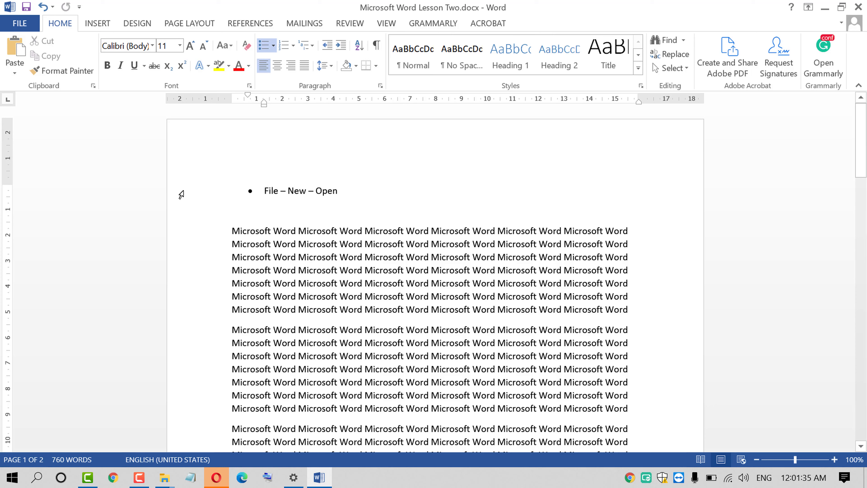
{"action": "left_click", "coordinate": [179, 195]}
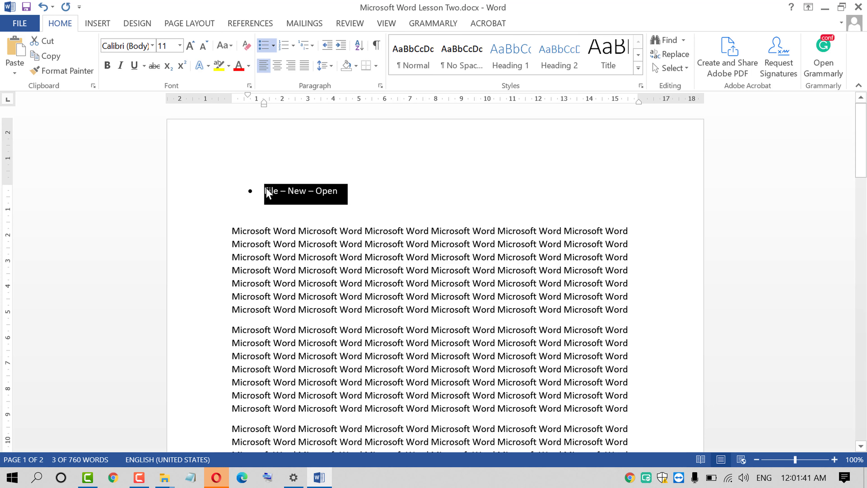
{"action": "left_click", "coordinate": [266, 46]}
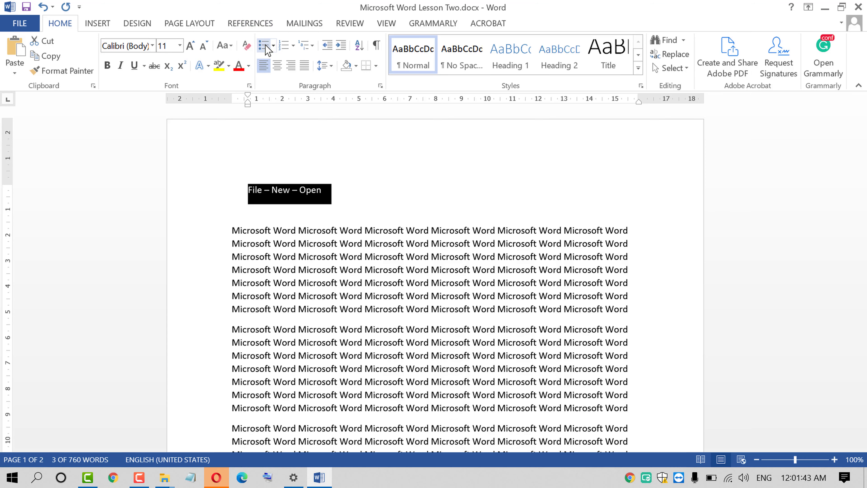
{"action": "left_click", "coordinate": [264, 195]}
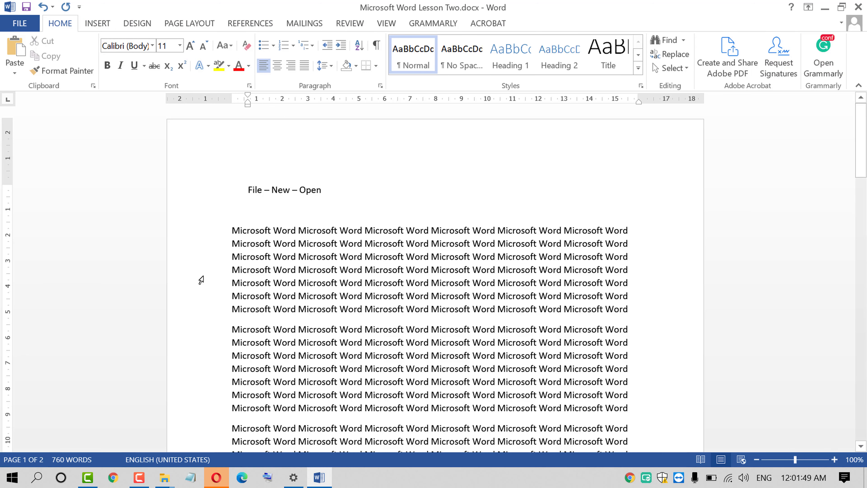
Save the document over the existing Microsoft Word Lesson Two.docx via Save As
{"action": "left_click", "coordinate": [21, 24]}
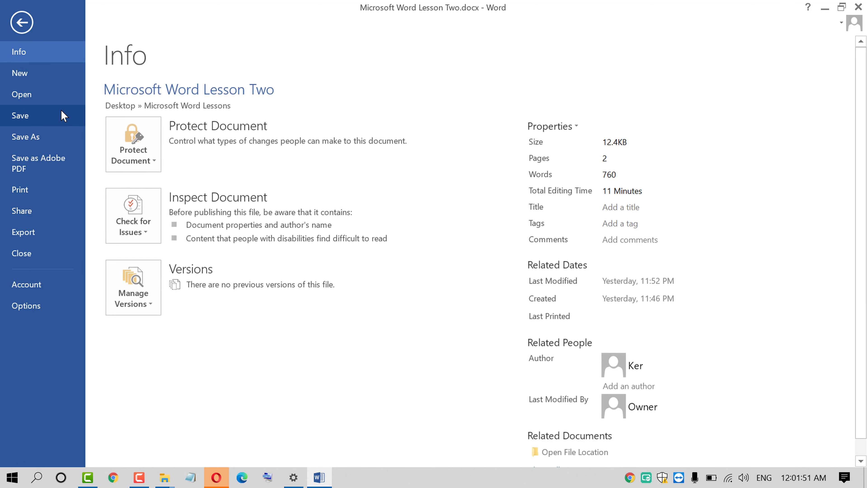
{"action": "left_click", "coordinate": [61, 137]}
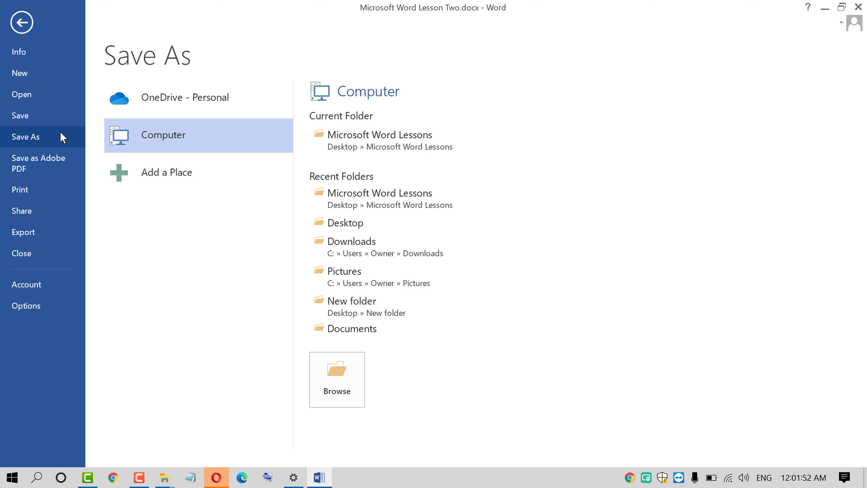
{"action": "left_click", "coordinate": [329, 376]}
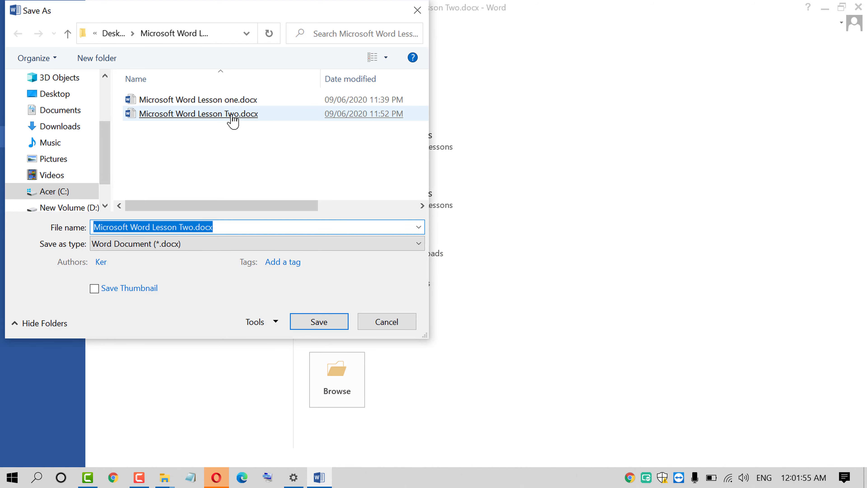
{"action": "double_click", "coordinate": [231, 115]}
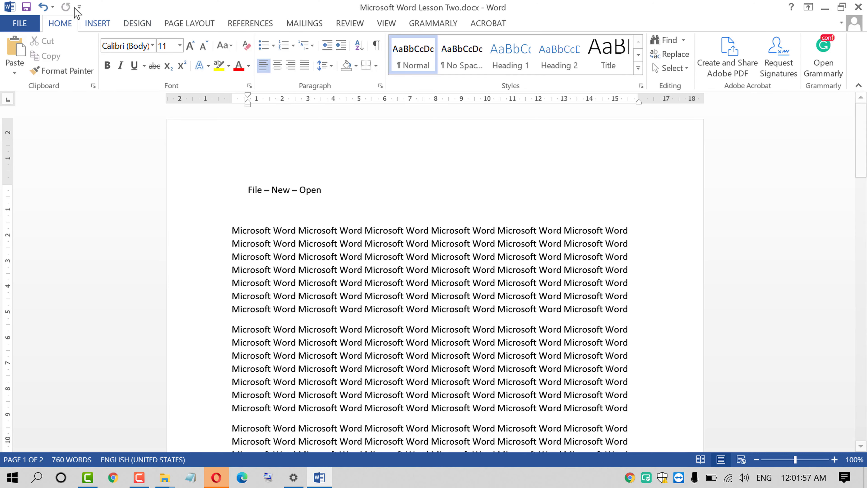
Reopen the Save As dialog and start editing the file name
{"action": "left_click", "coordinate": [20, 23]}
{"action": "left_click", "coordinate": [46, 134]}
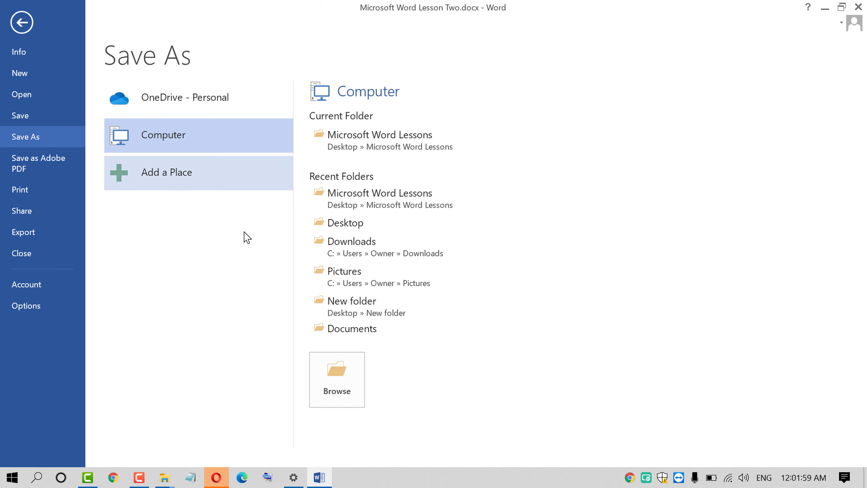
{"action": "left_click", "coordinate": [346, 383]}
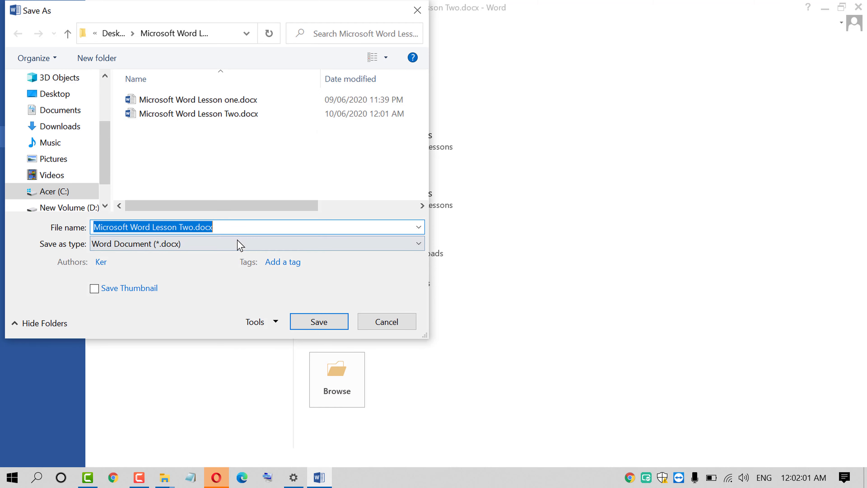
{"action": "left_click", "coordinate": [186, 226]}
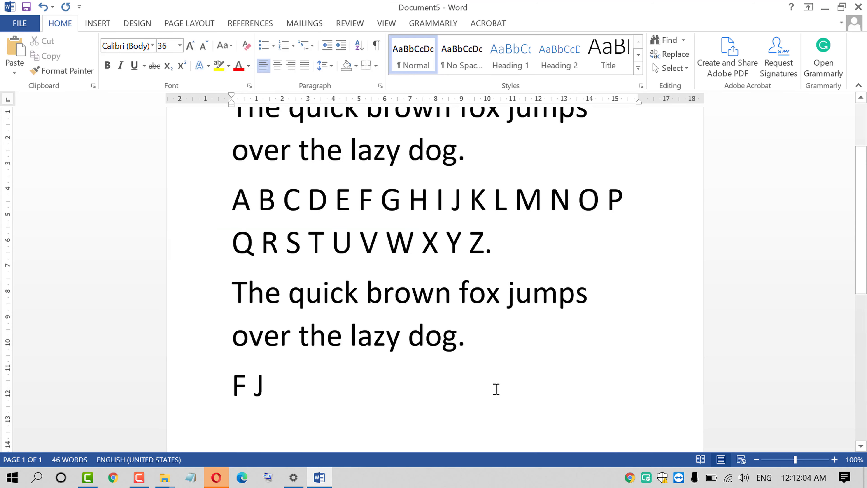